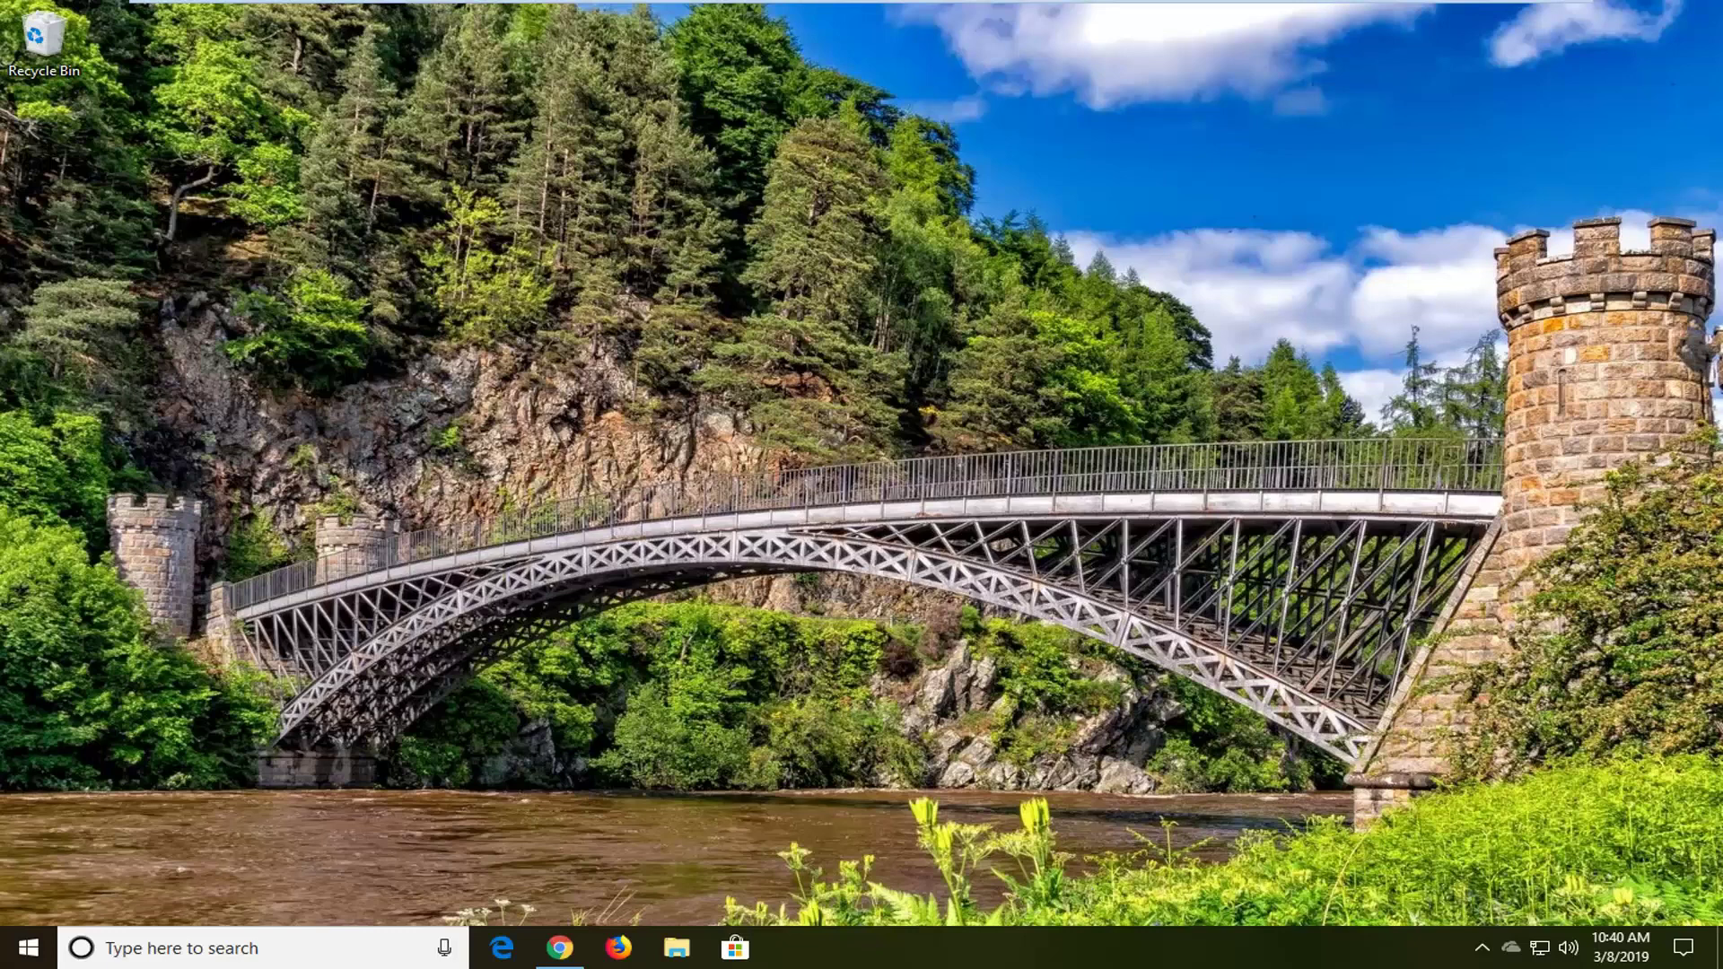
- Search the Start menu for regedit and run Registry Editor as administrator
left_click(4, 959)
type("r")
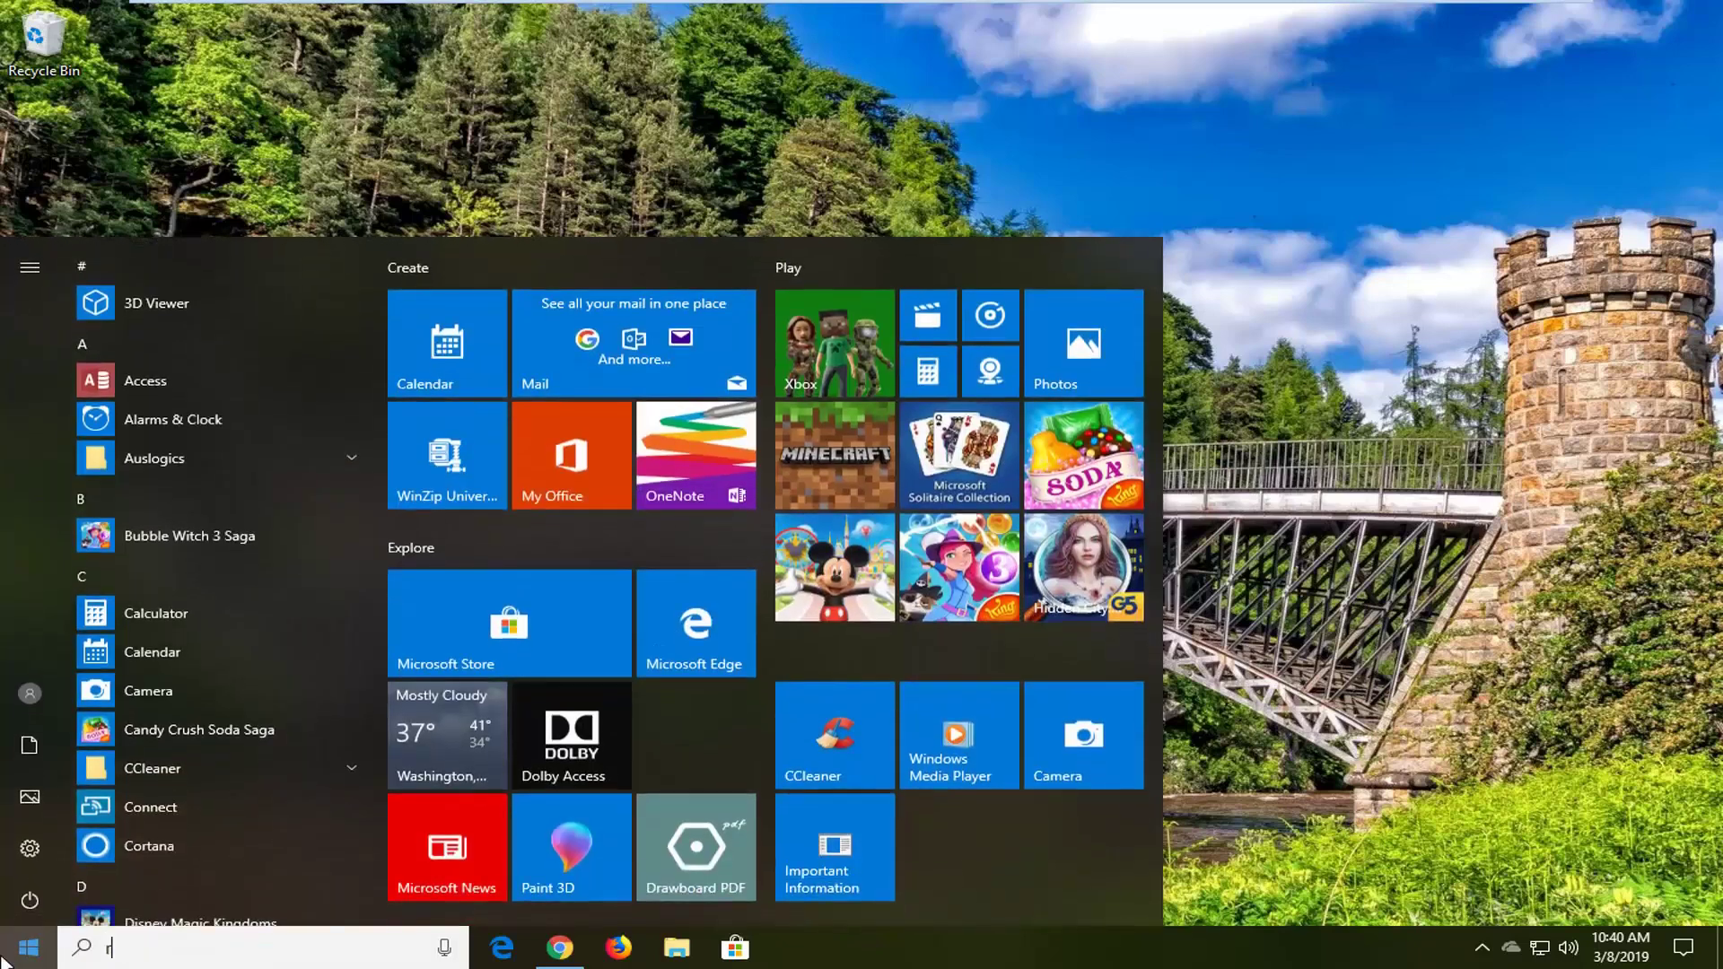
type("egedit")
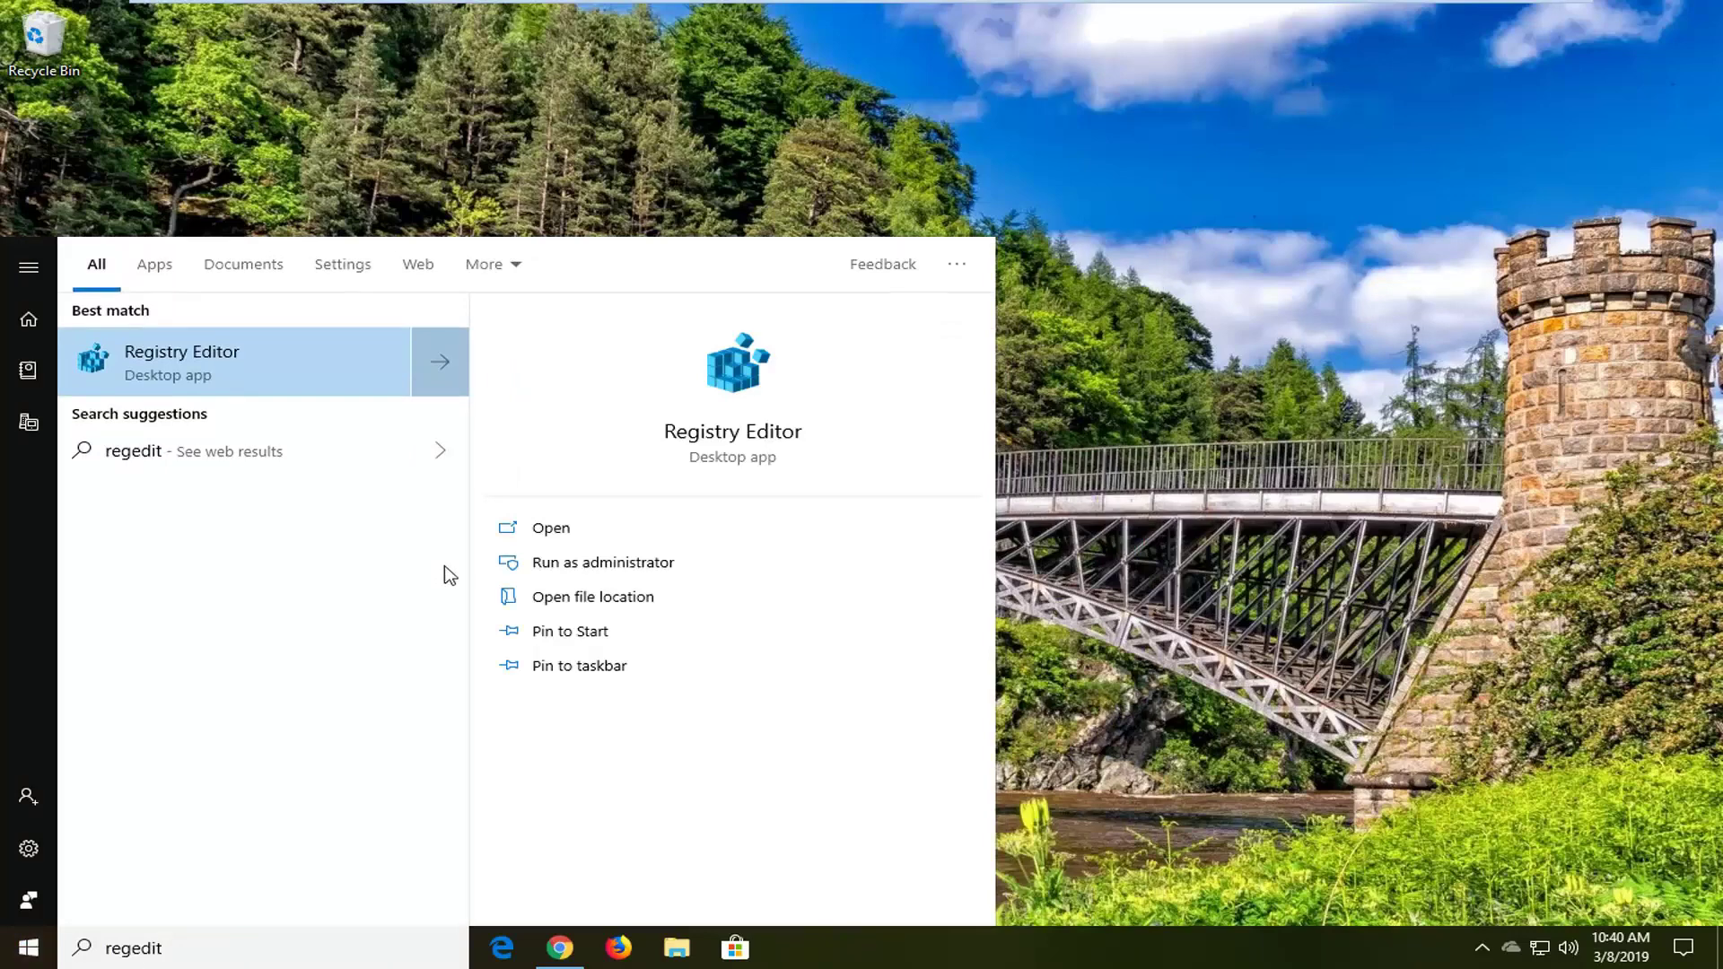
right_click(185, 357)
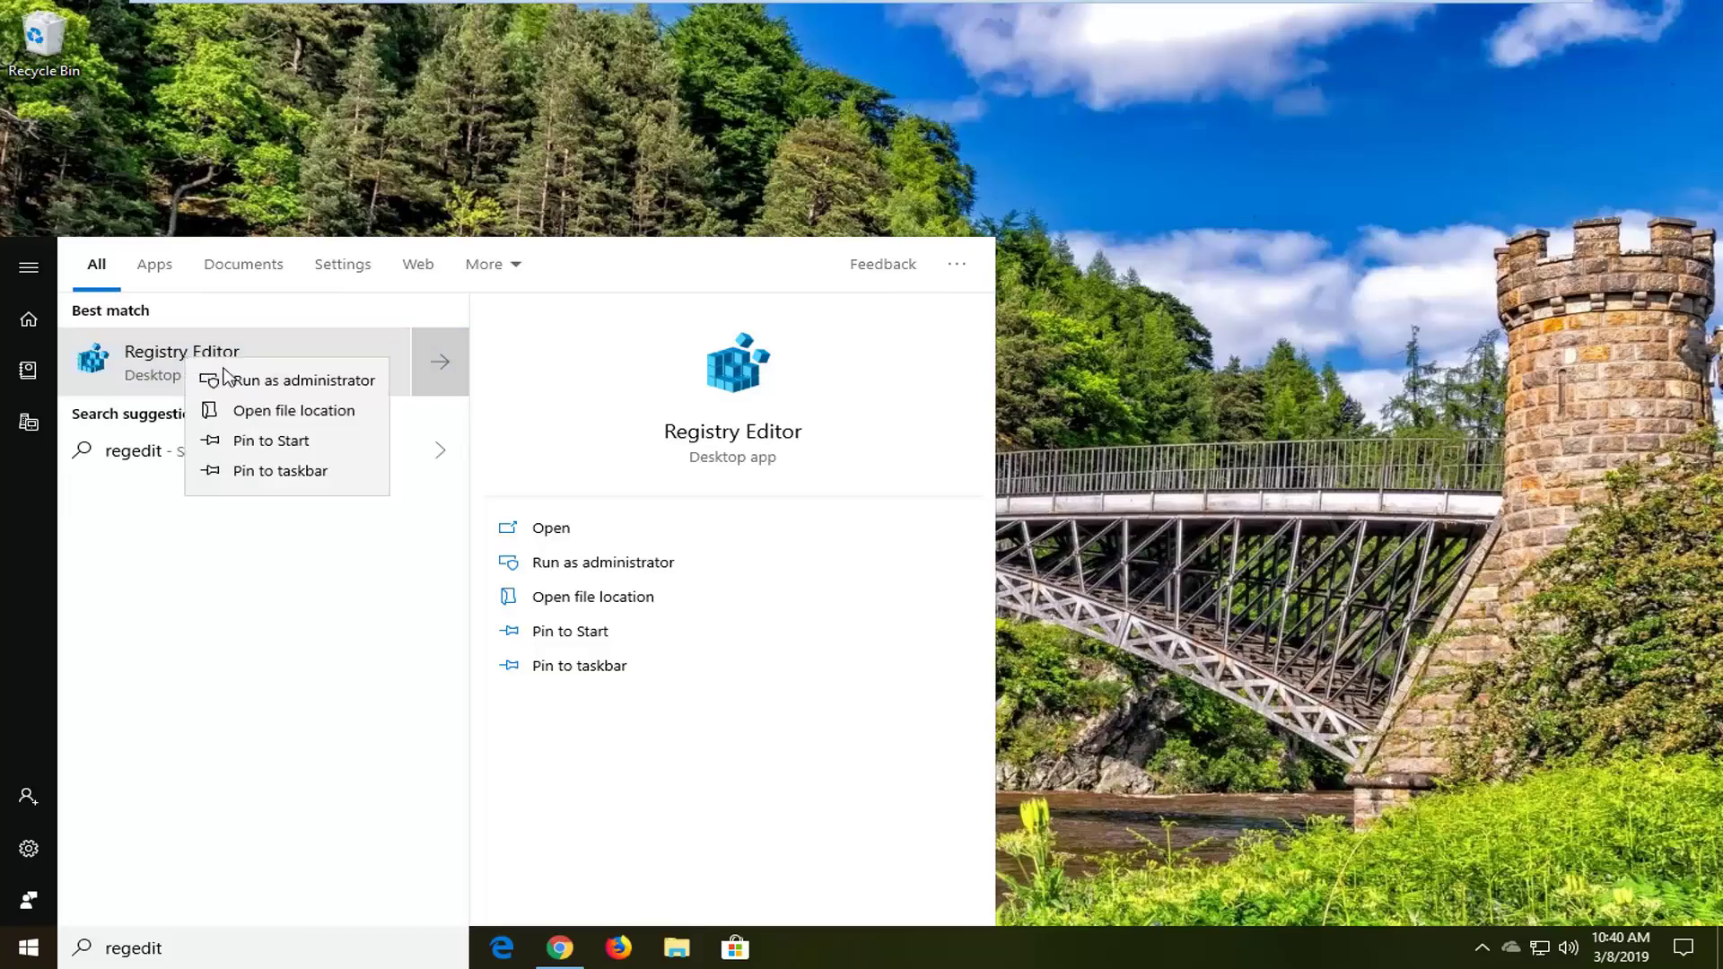
left_click(216, 381)
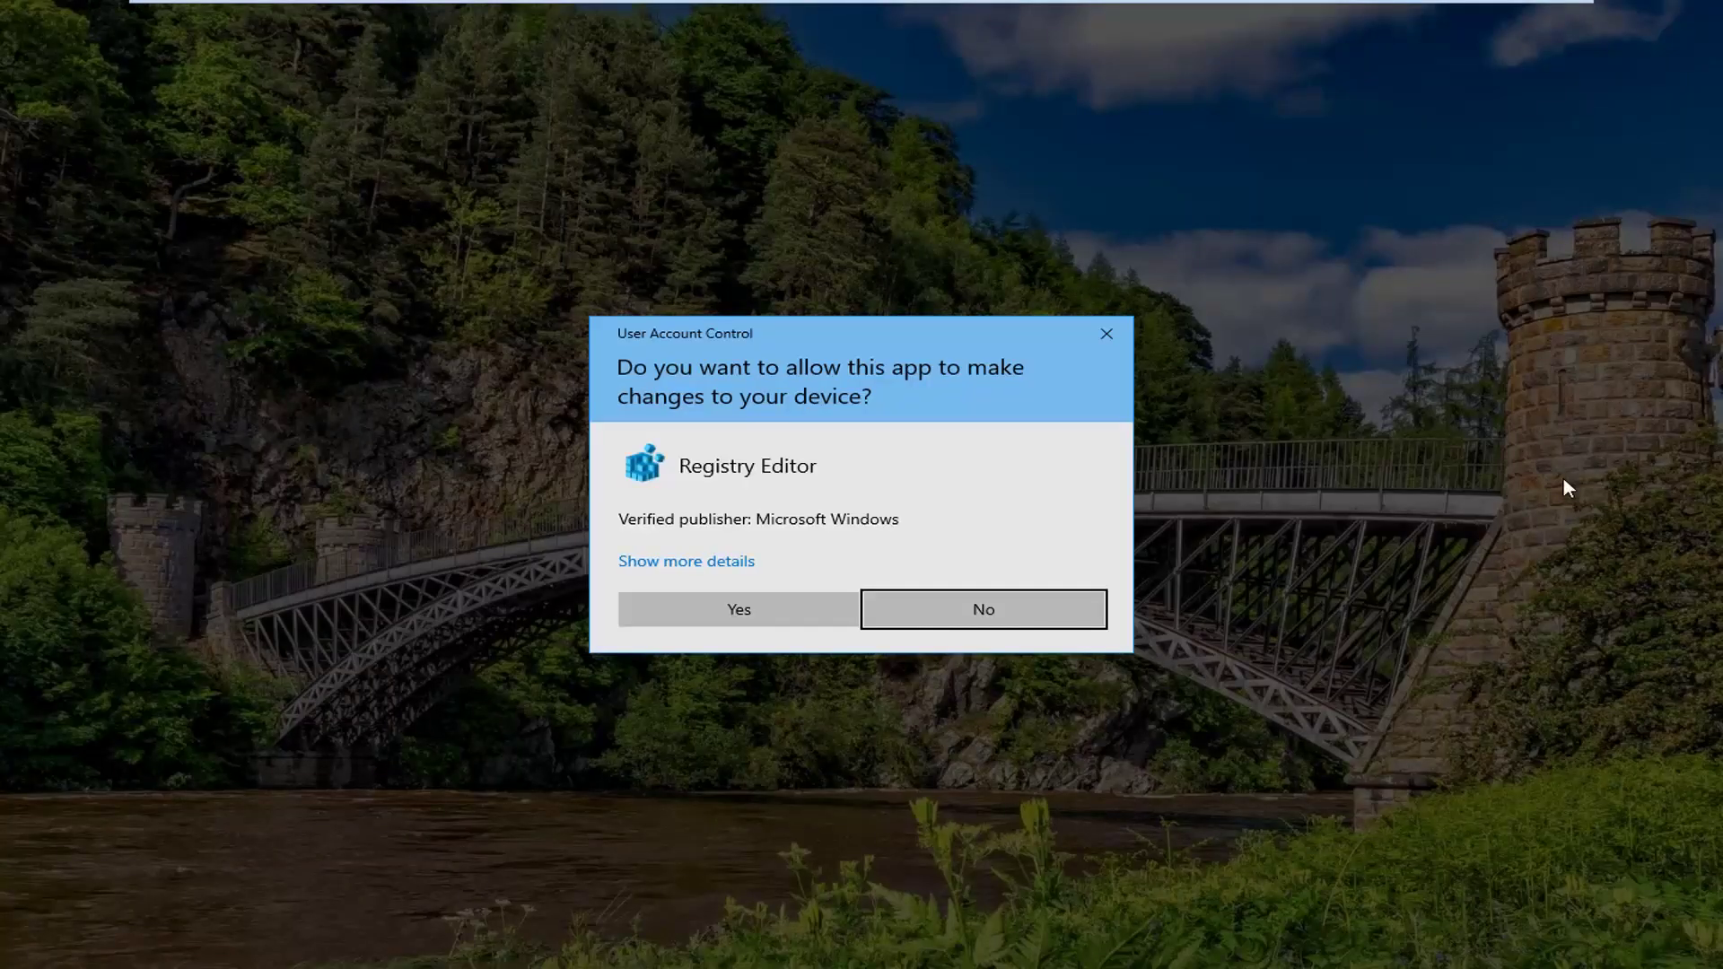
- Allow Registry Editor at the UAC prompt, then open and cancel the registry Export dialog
left_click(756, 618)
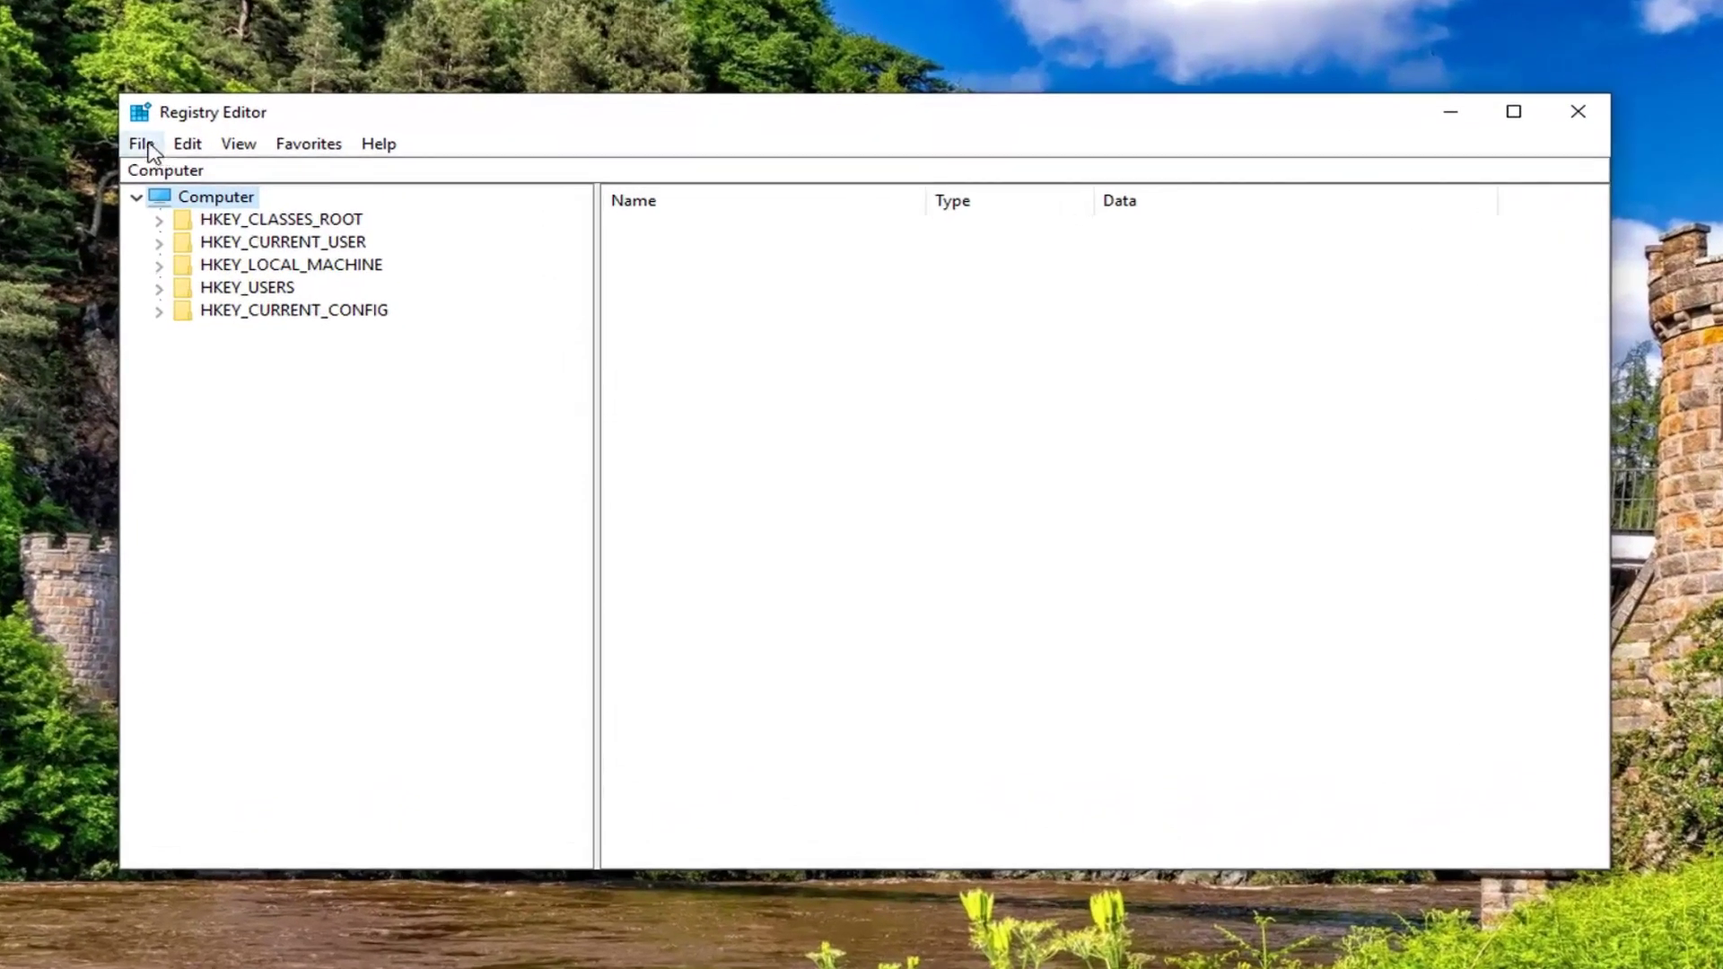
left_click(146, 149)
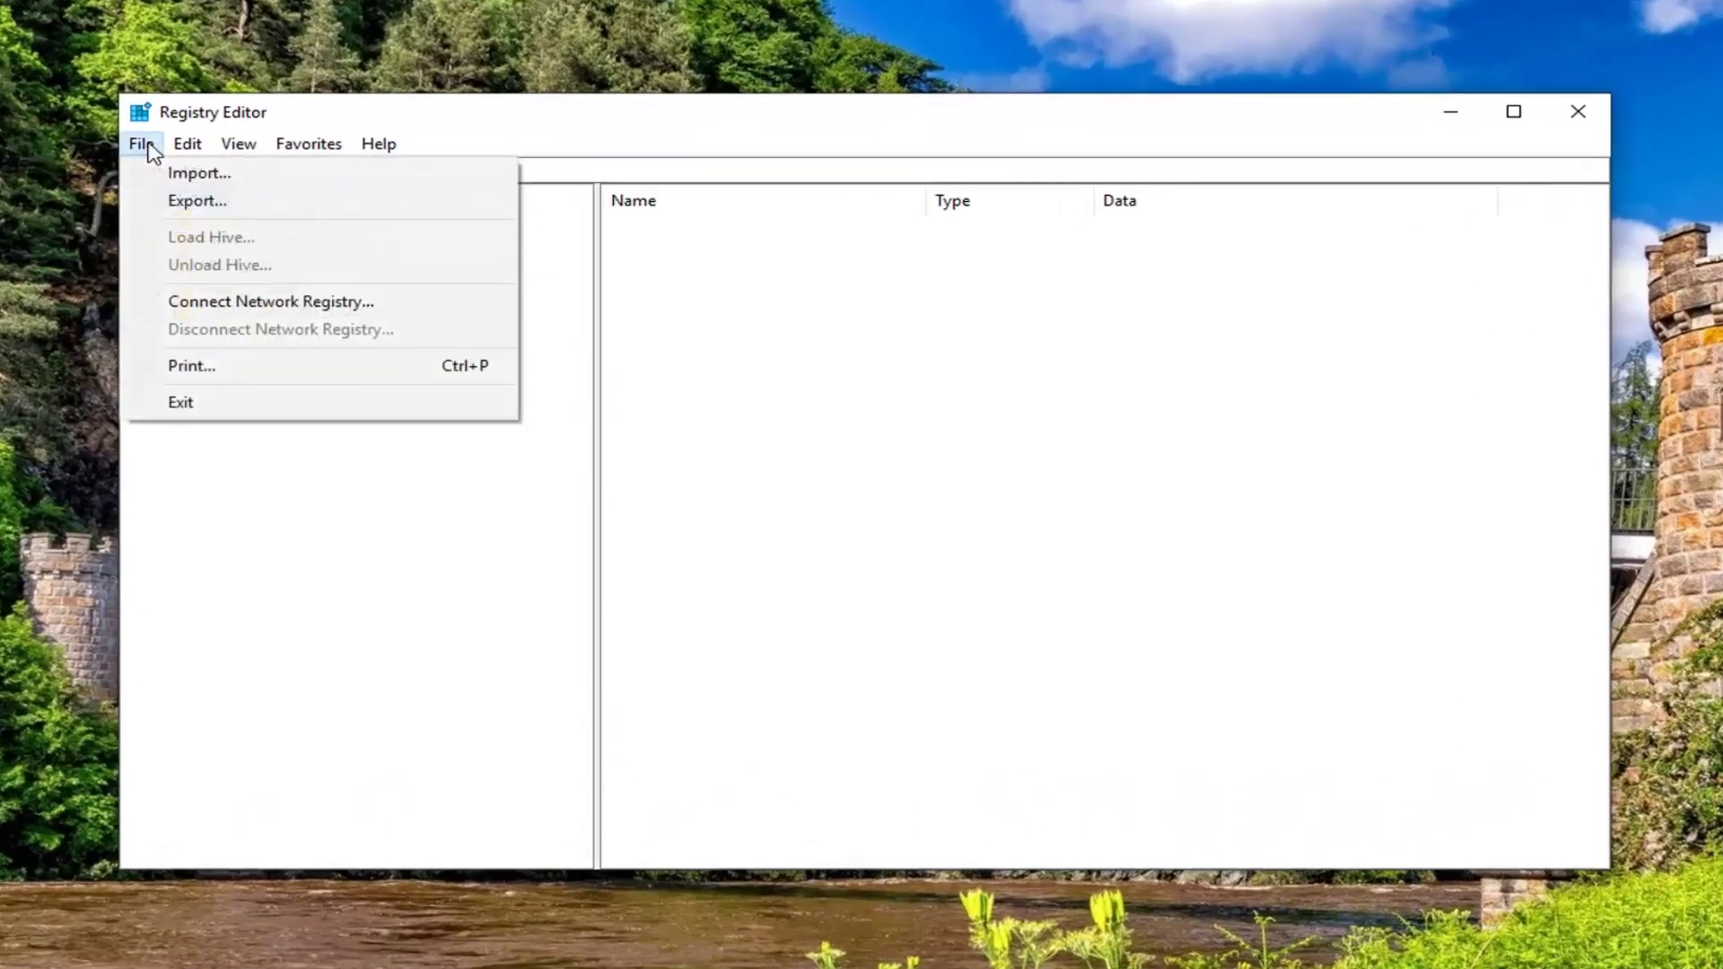
left_click(188, 200)
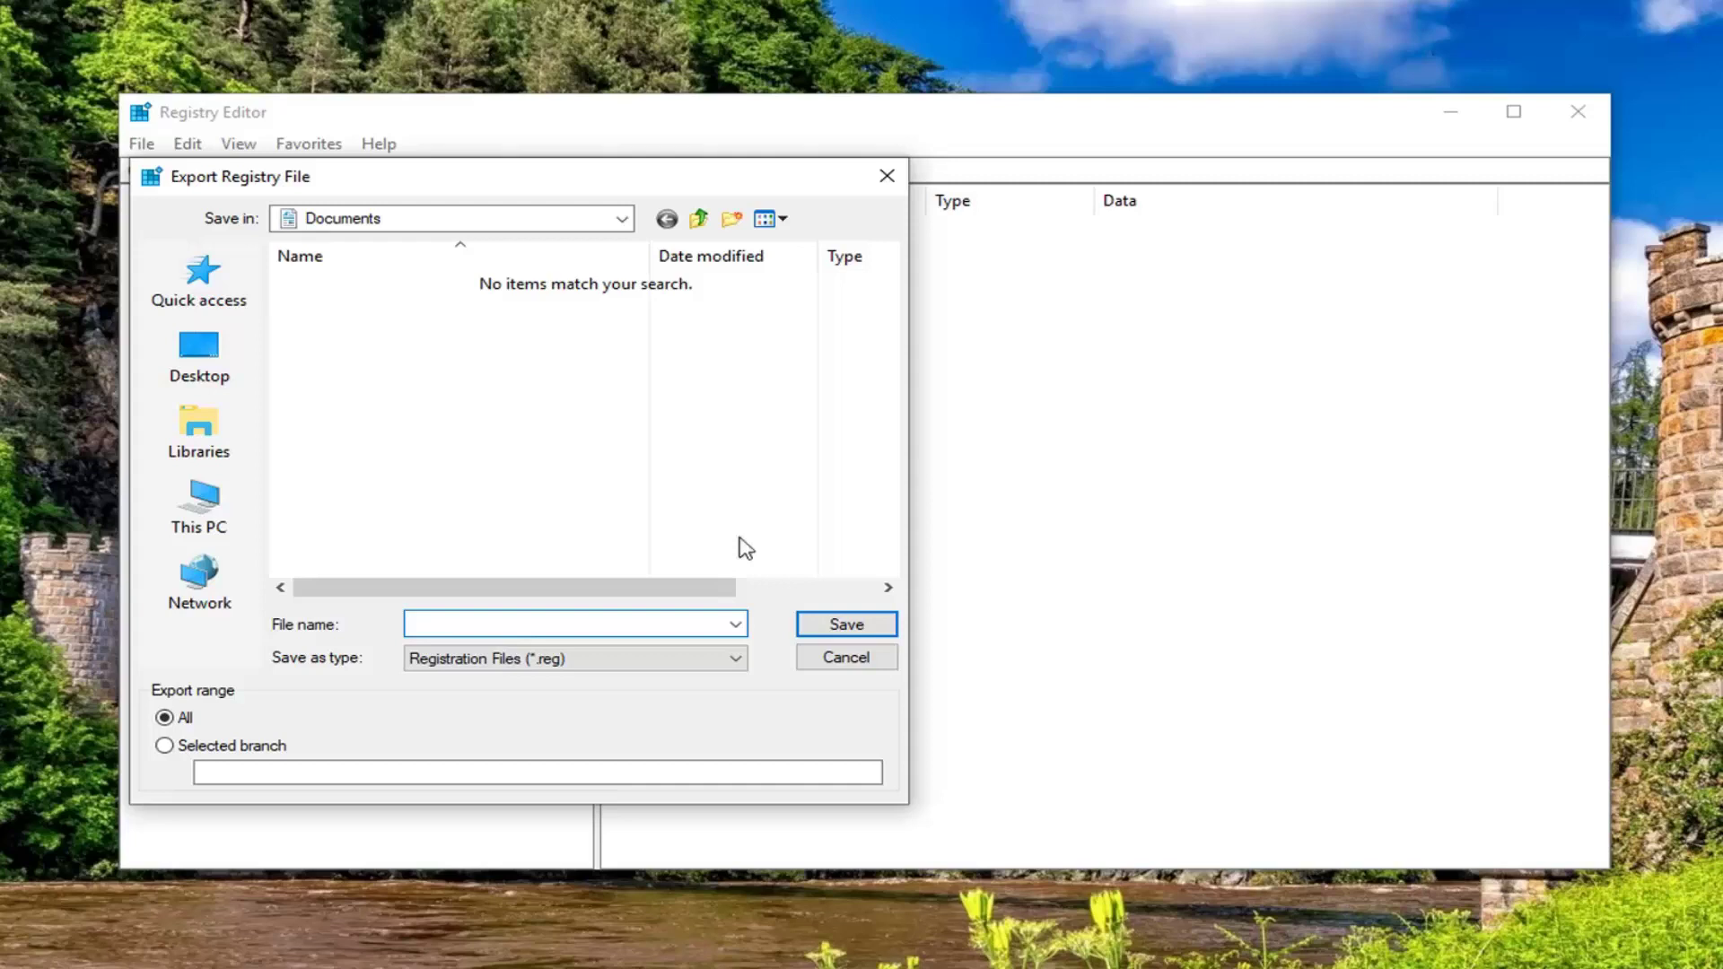
left_click(819, 655)
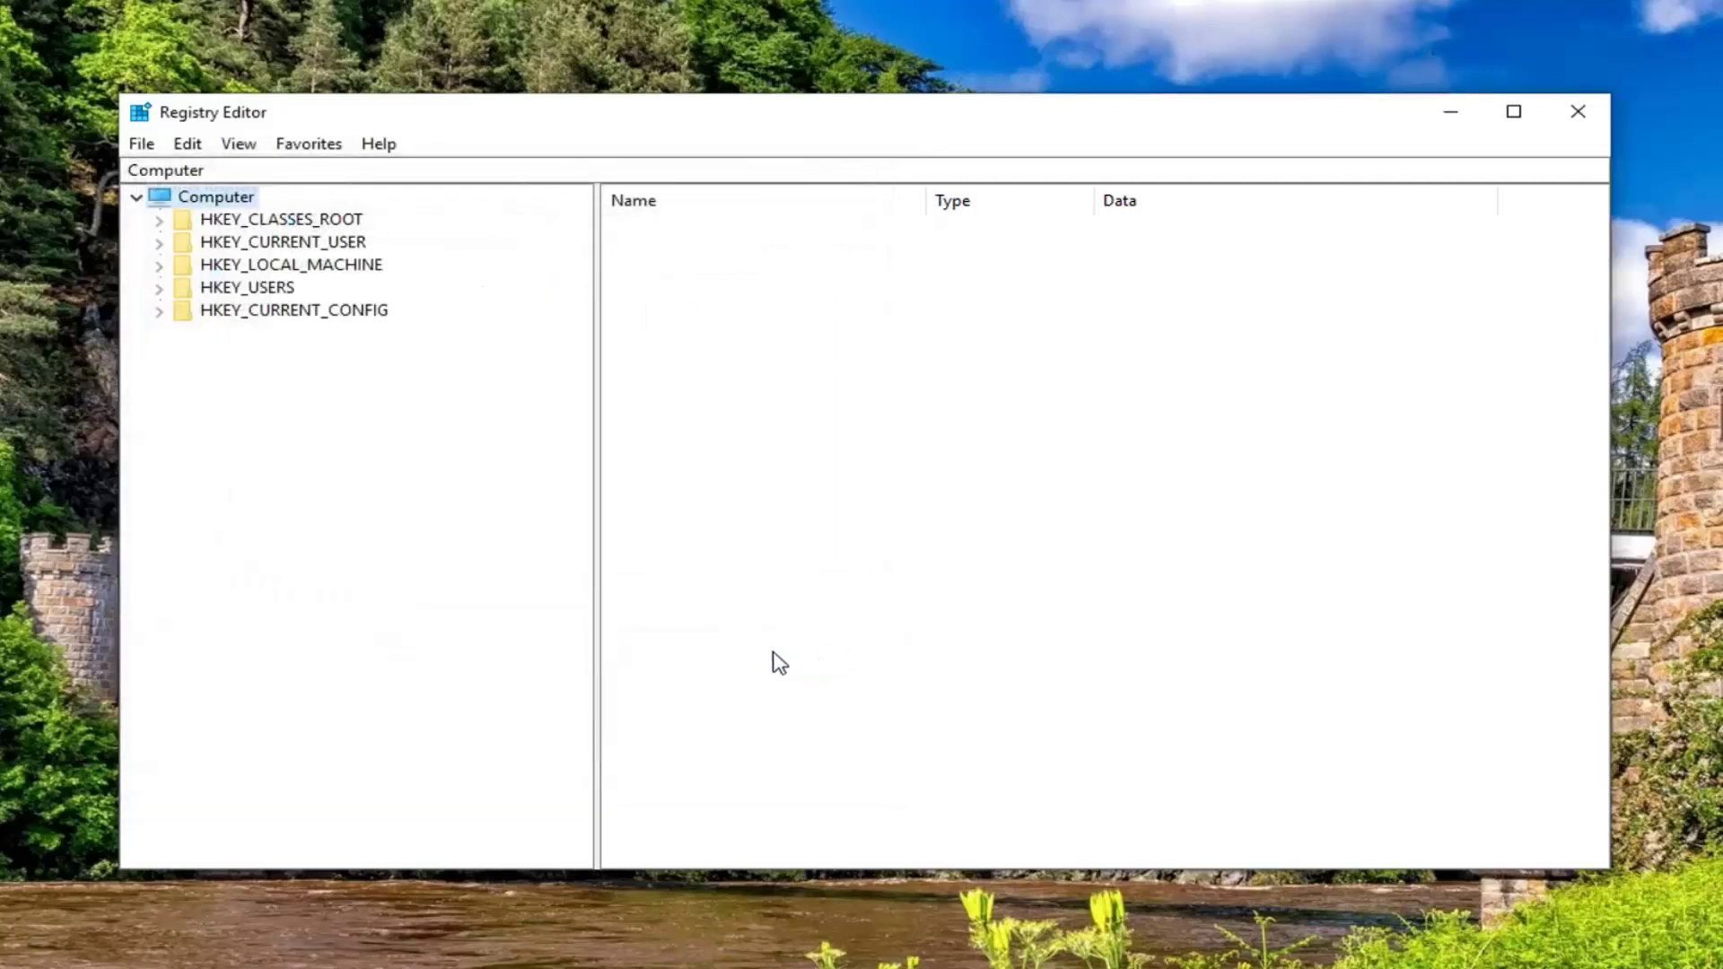
- Open the Import Registry File dialog and close it without importing anything
left_click(142, 143)
left_click(174, 174)
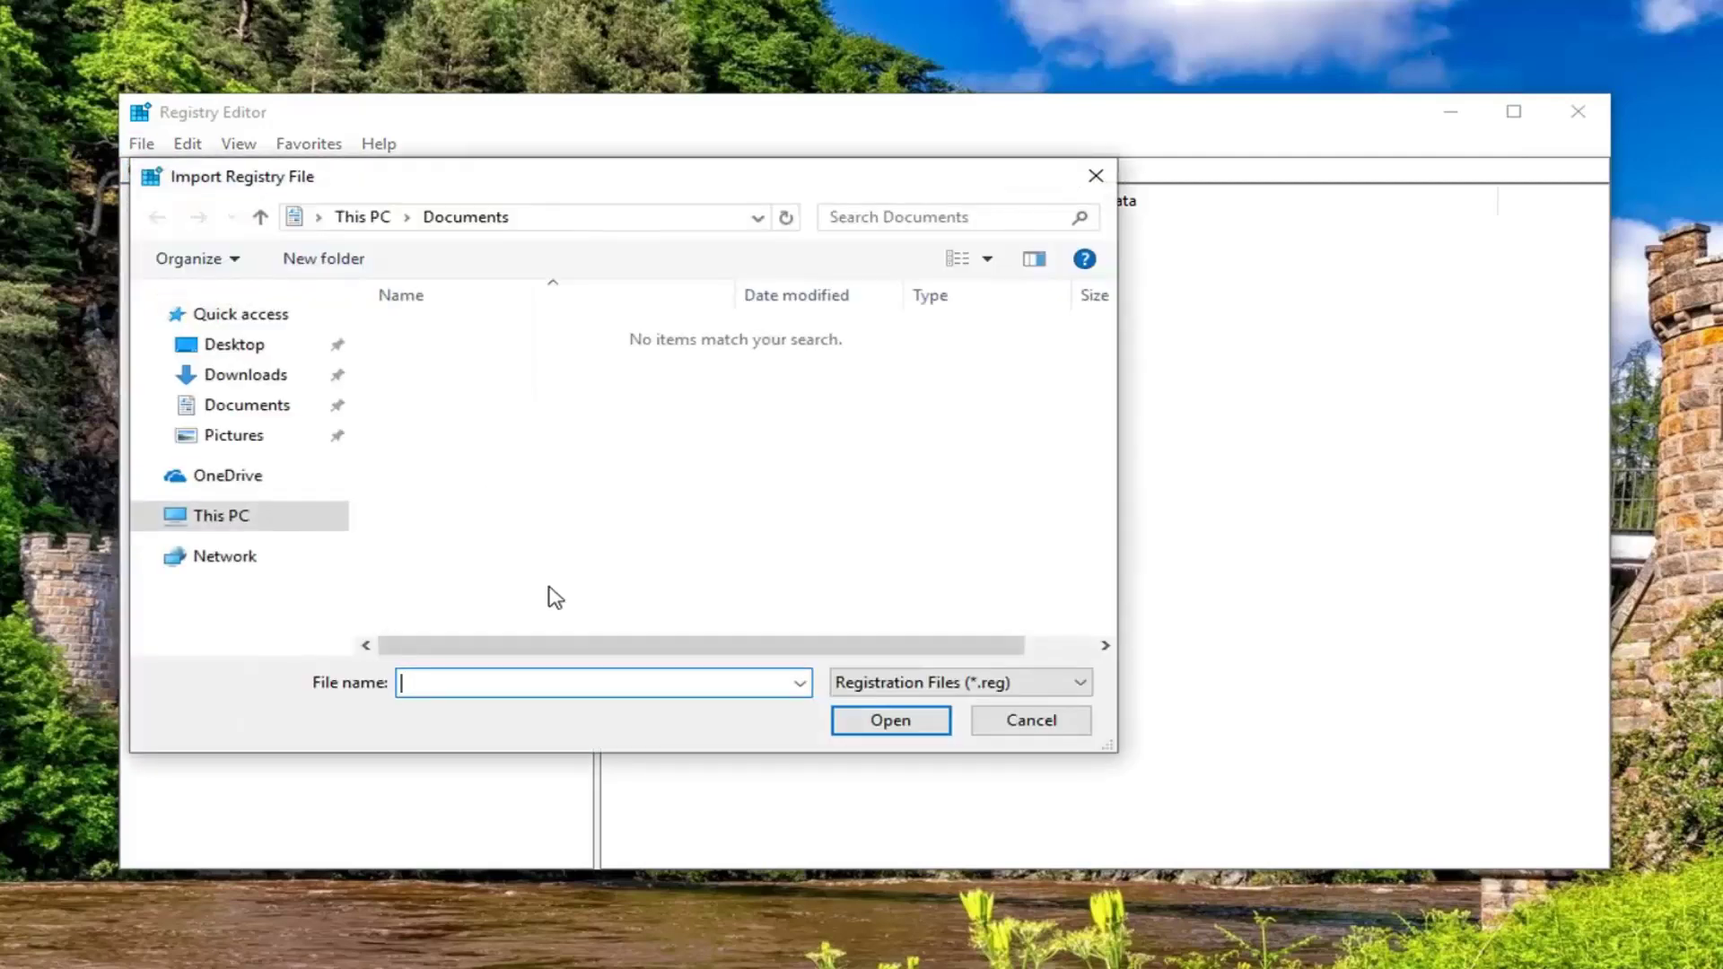
left_click(1095, 176)
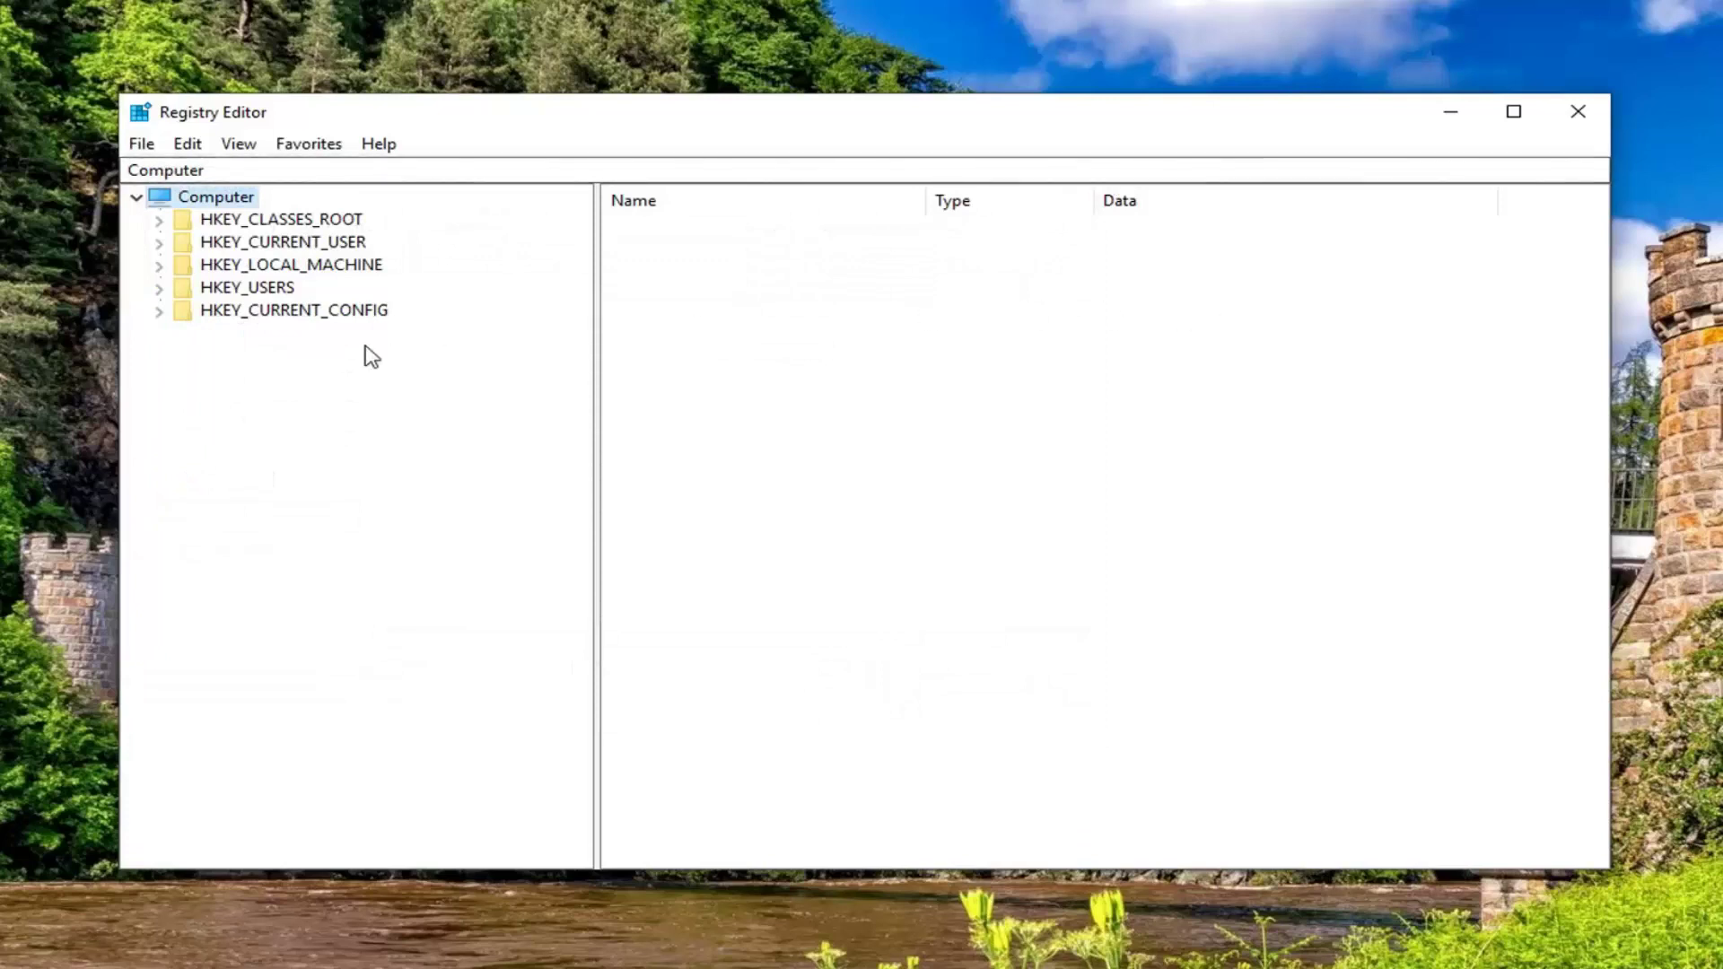
- Expand HKEY_CURRENT_USER, SOFTWARE and Classes, scrolling down toward Local Settings
left_click(256, 248)
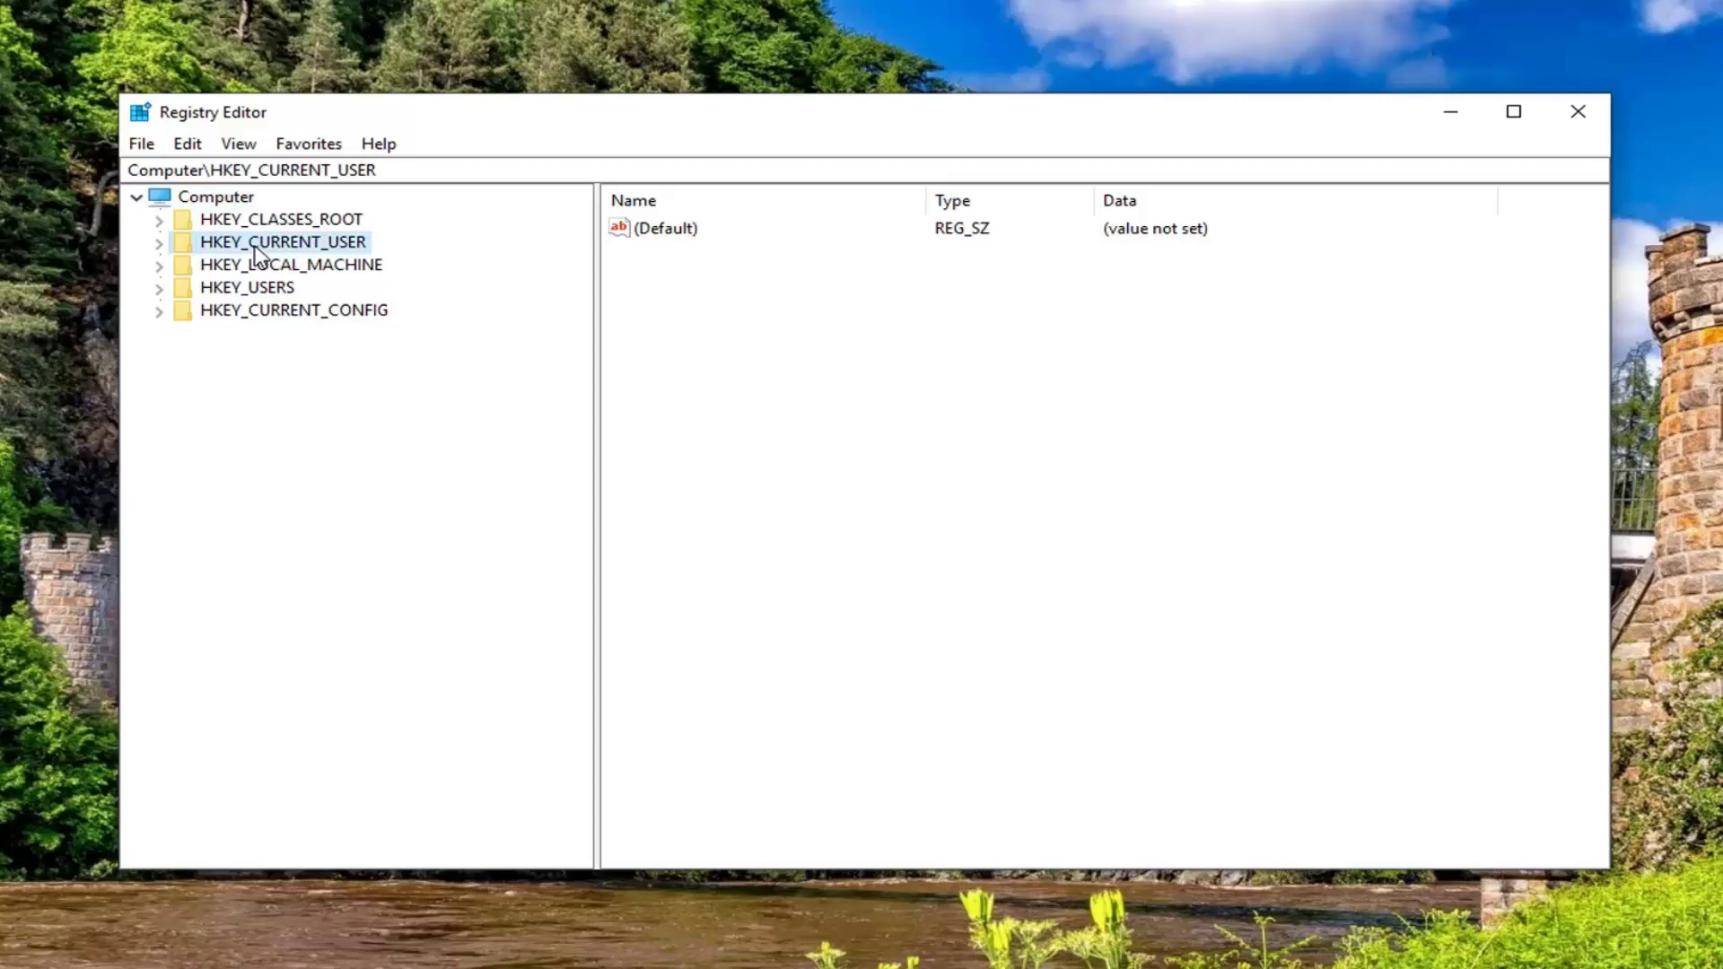
double_click(201, 250)
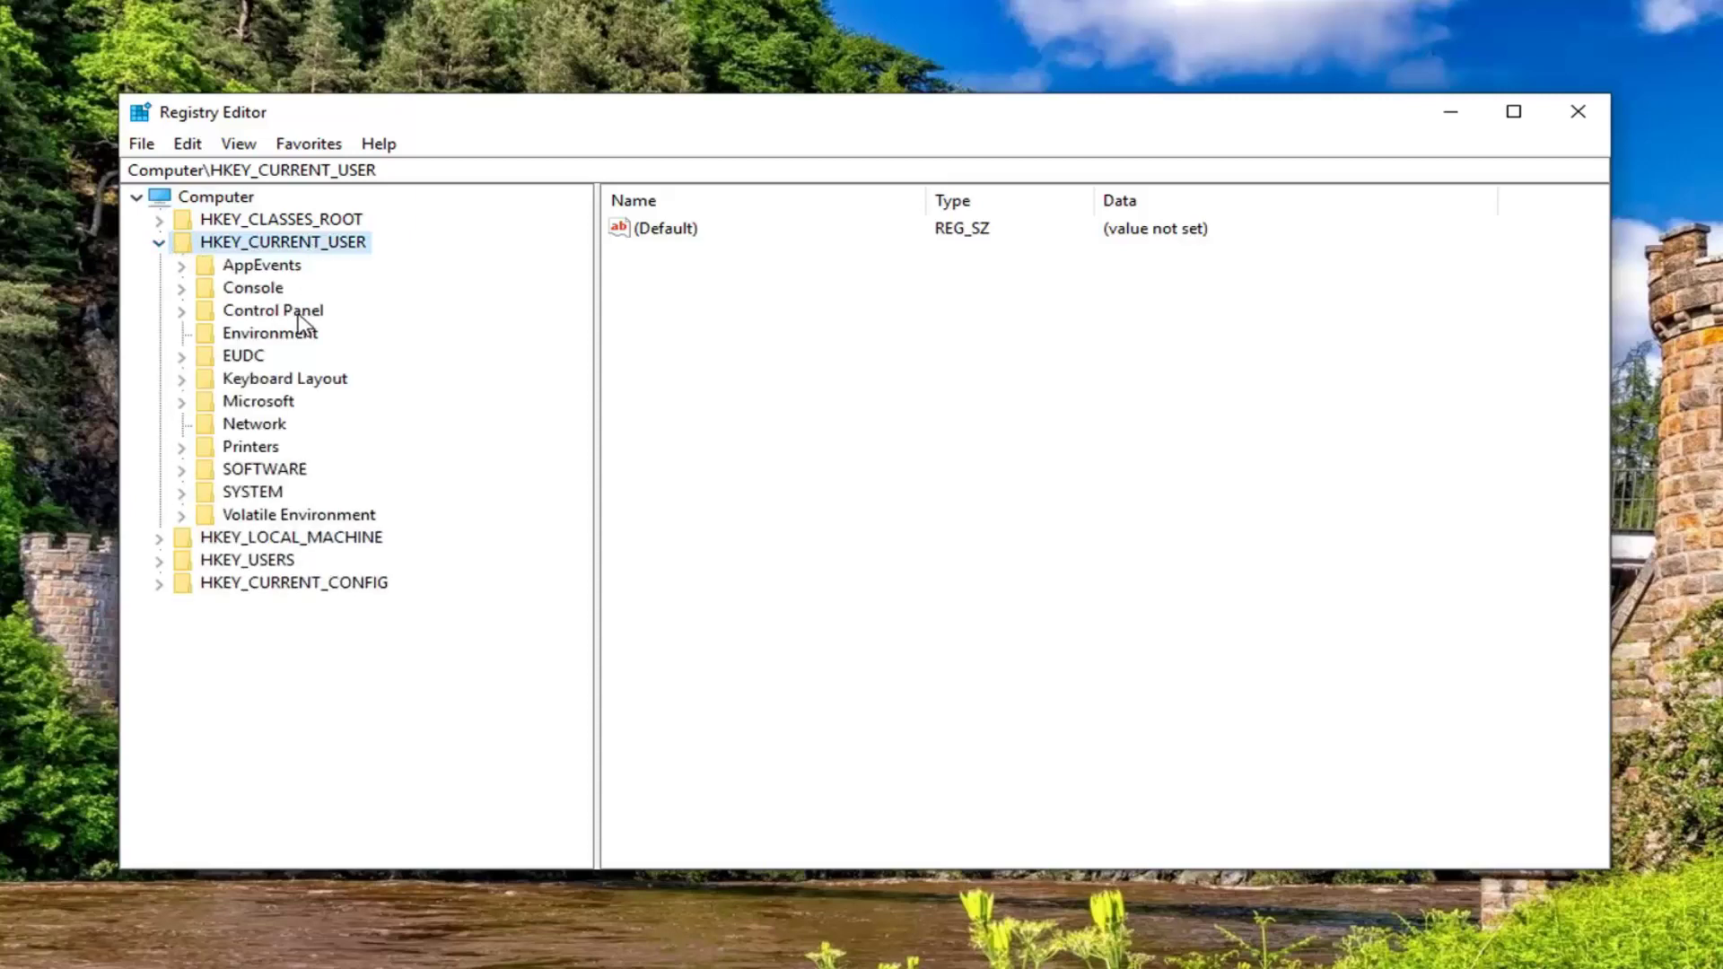
double_click(239, 476)
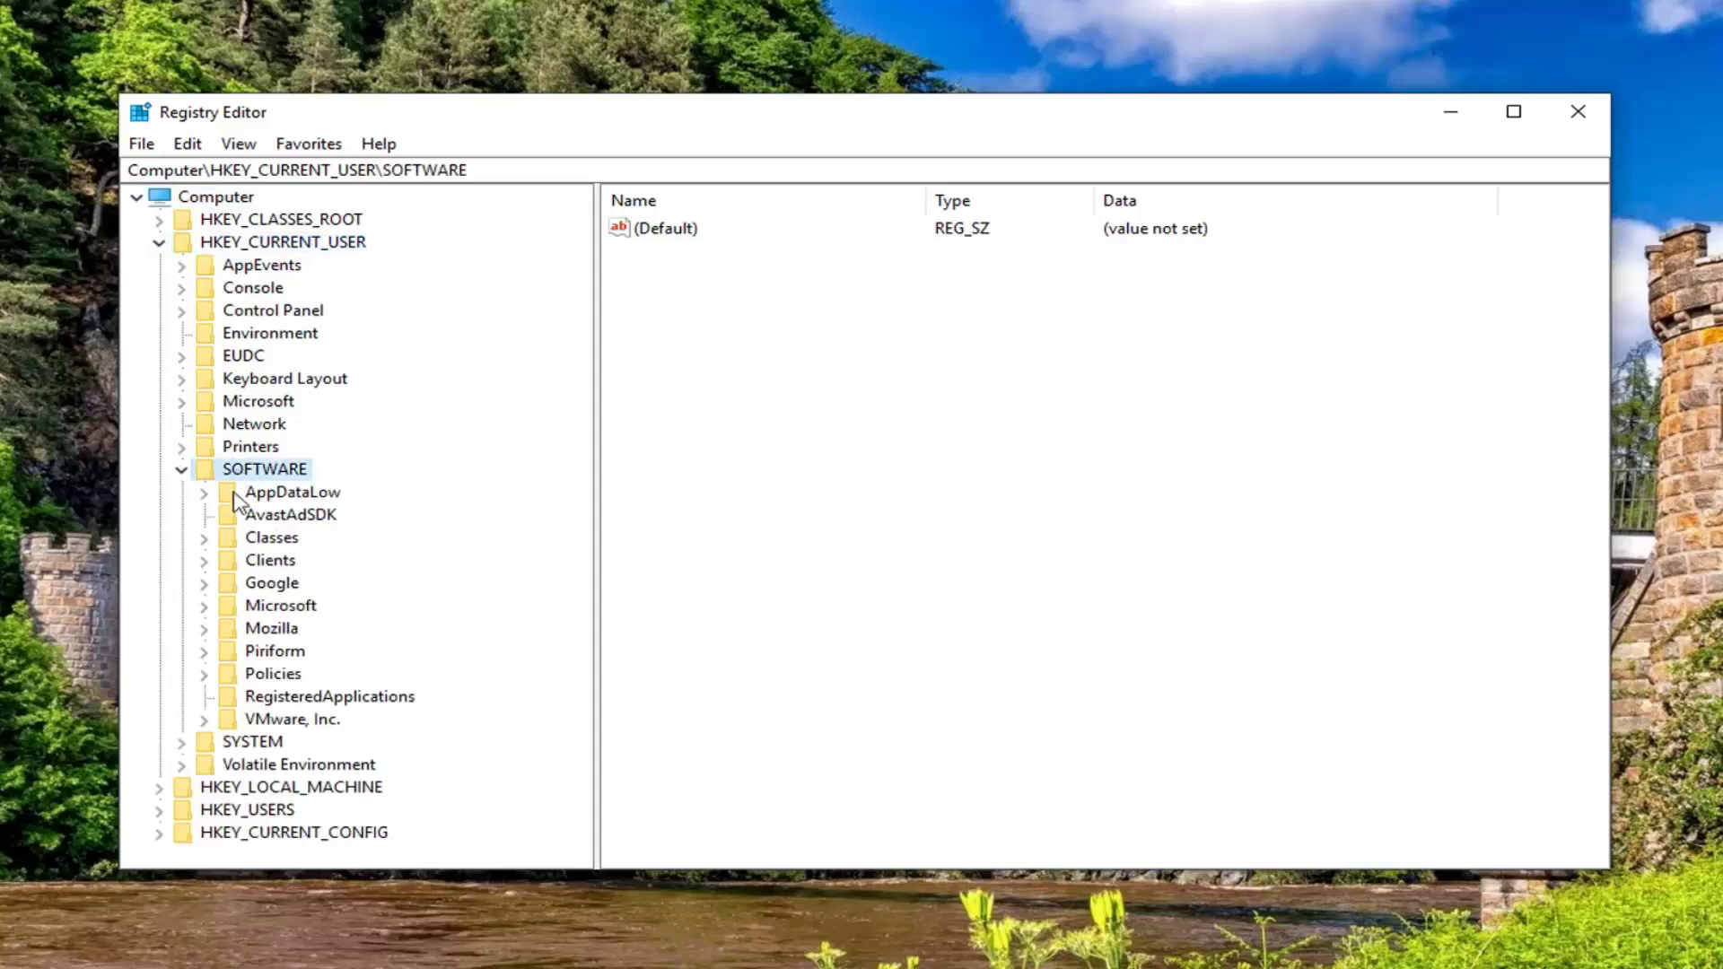
left_click(205, 539)
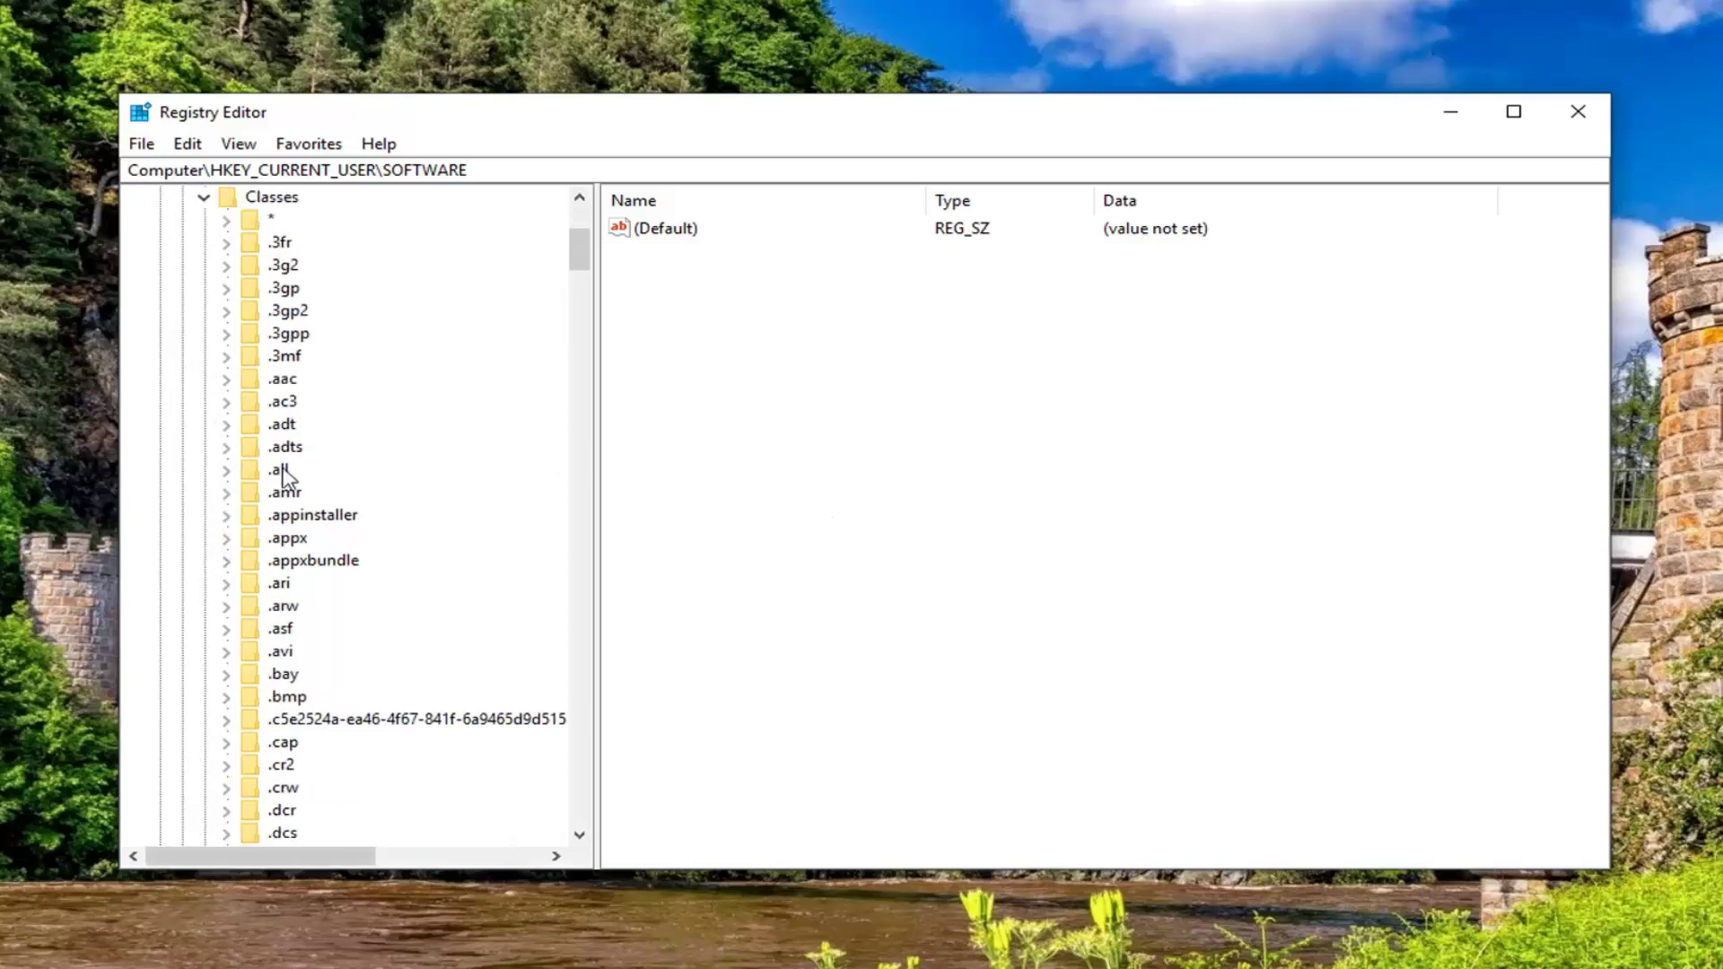
scroll(293, 485, "down", 20)
scroll(305, 482, "down", 20)
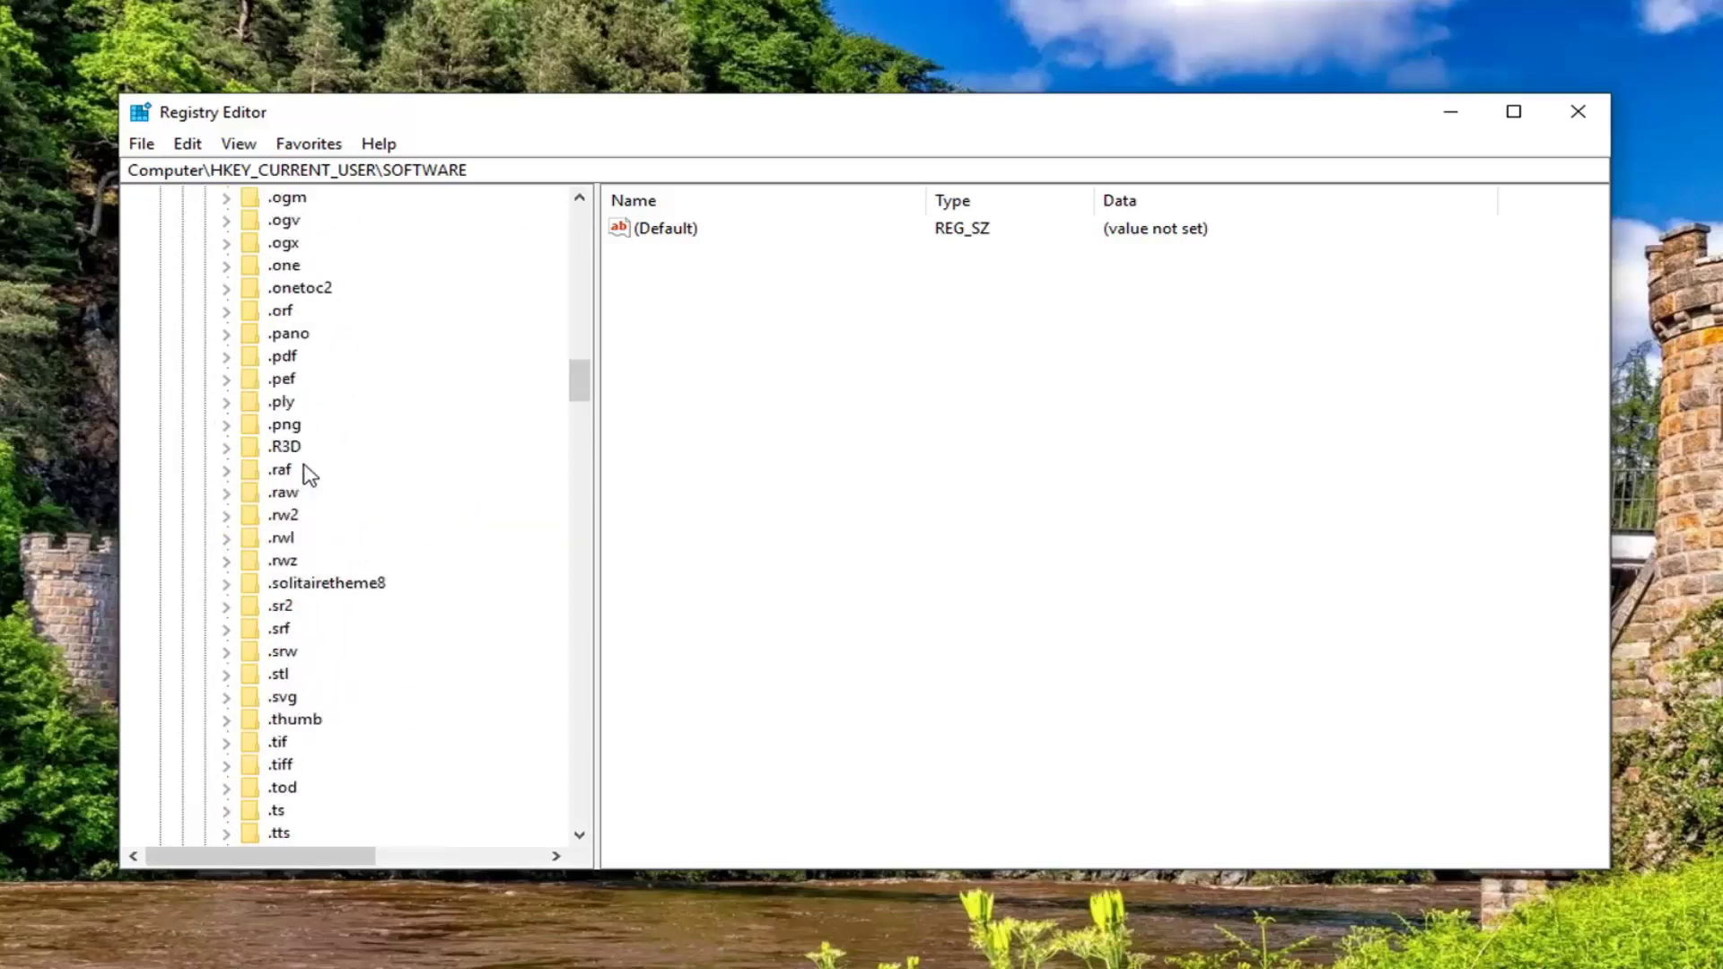
scroll(311, 442, "down", 15)
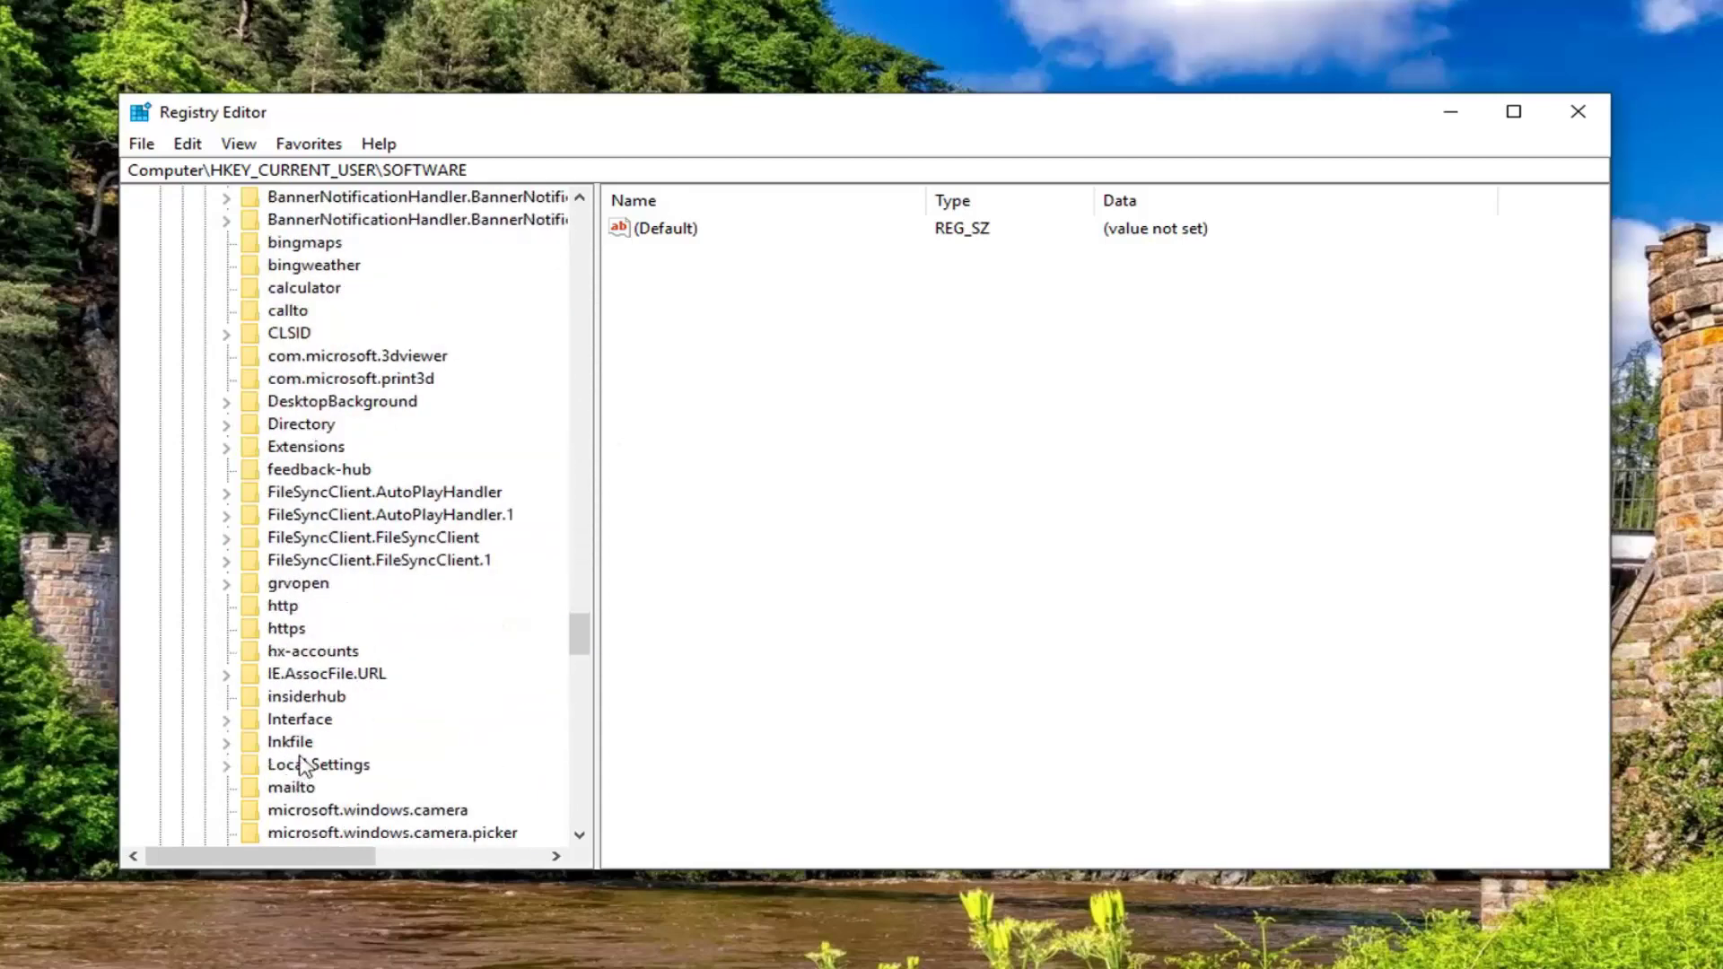
- Expand Local Settings, its Software key and the Microsoft key beneath it
scroll(300, 761, "down", 1)
left_click(296, 700)
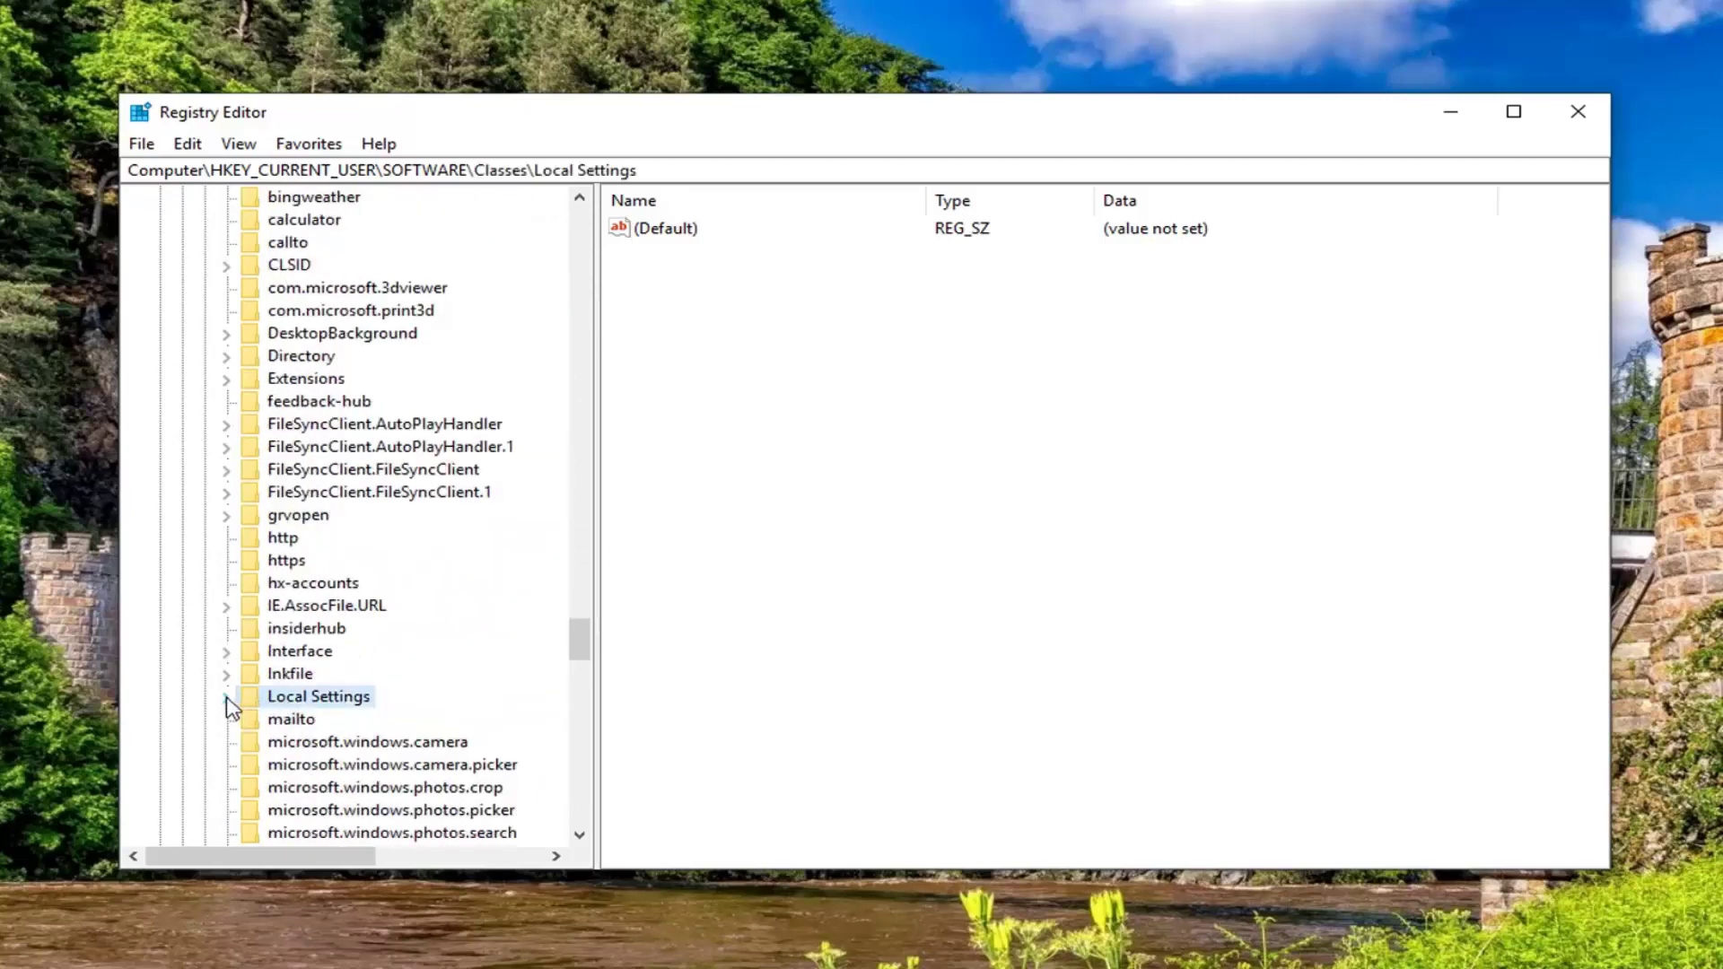
left_click(227, 700)
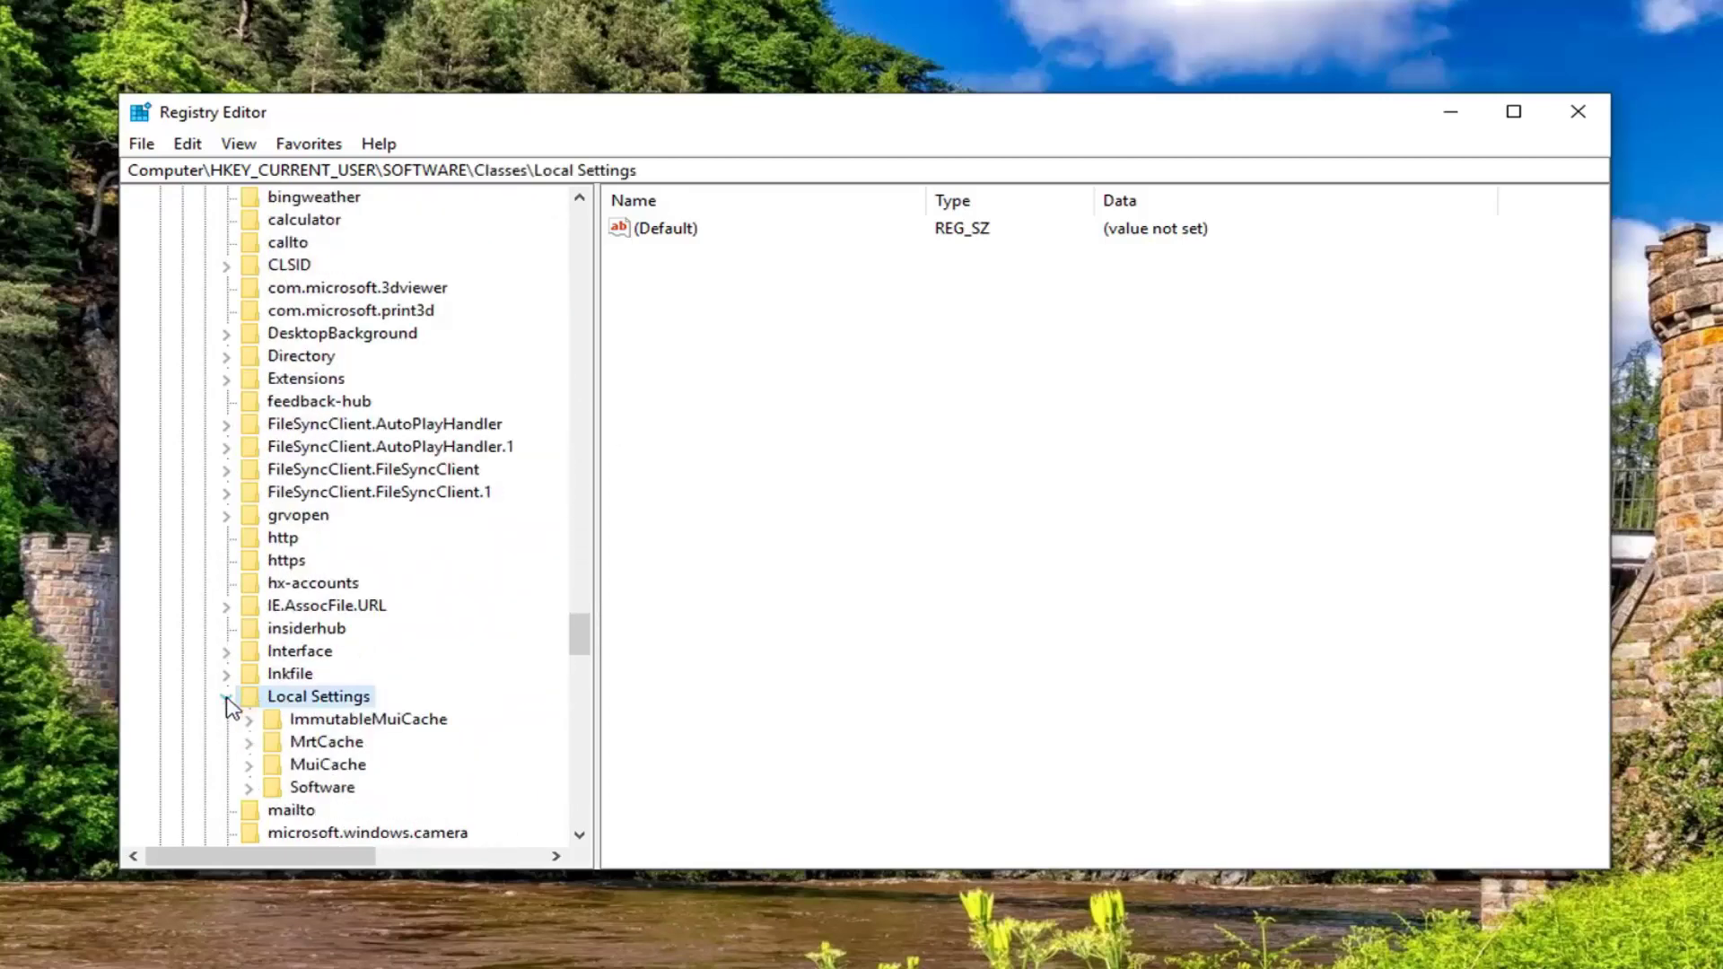
left_click(301, 790)
left_click(248, 788)
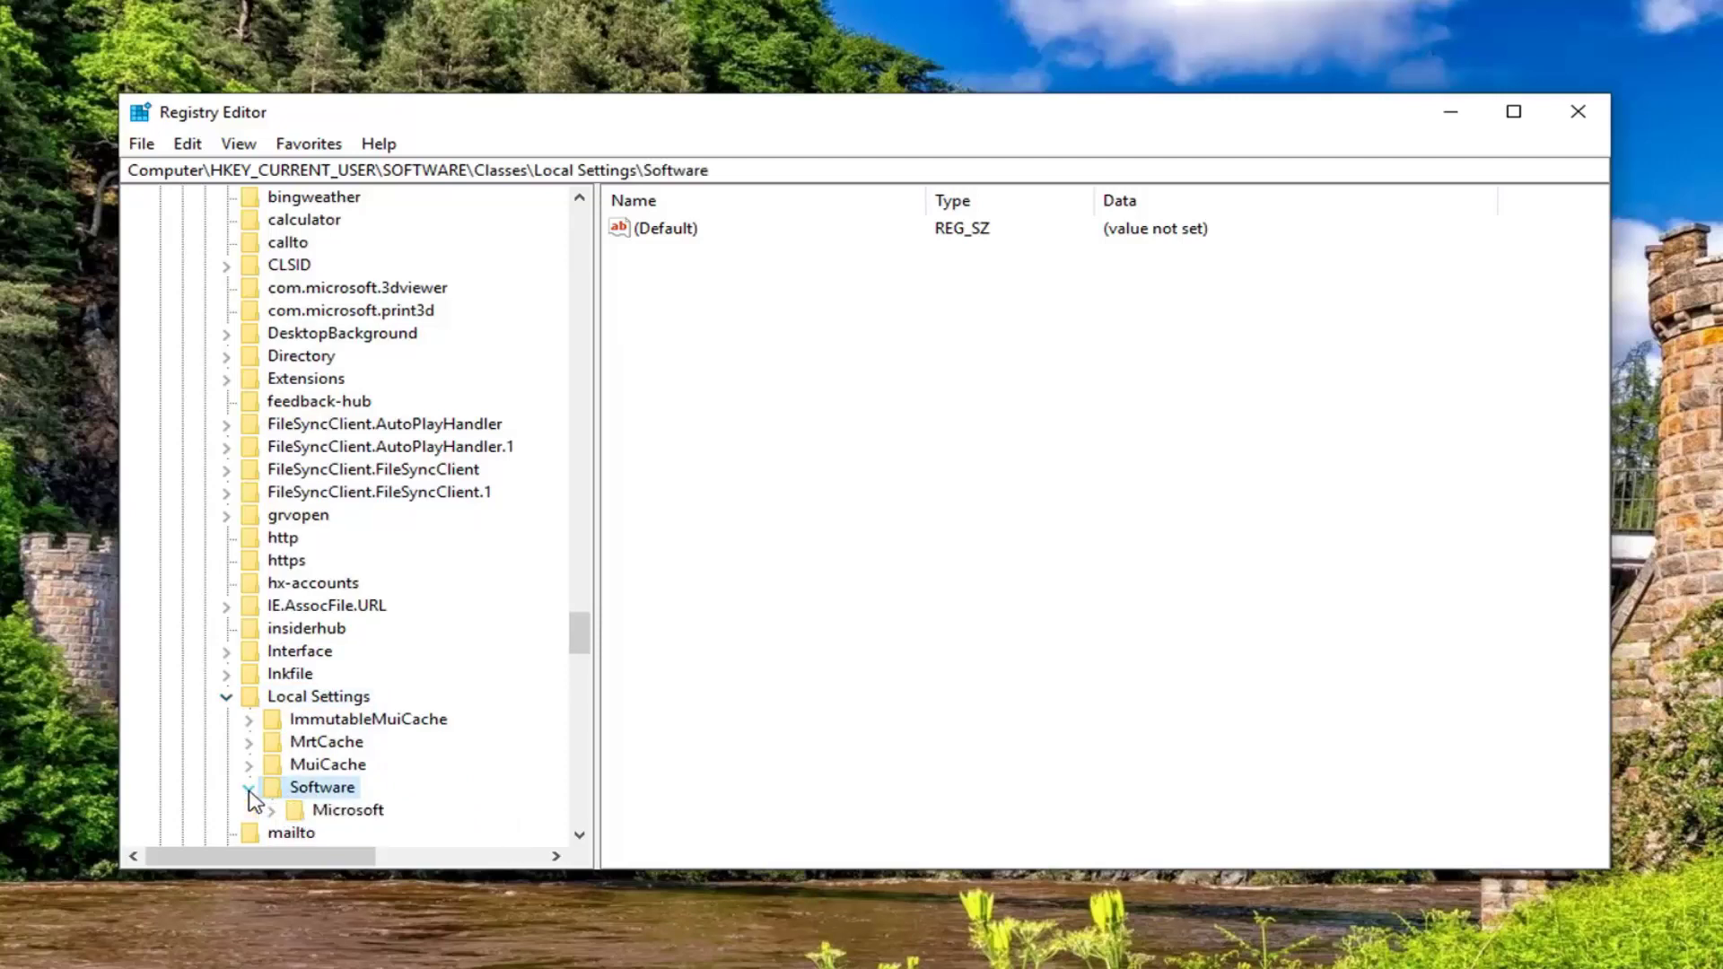
left_click(271, 811)
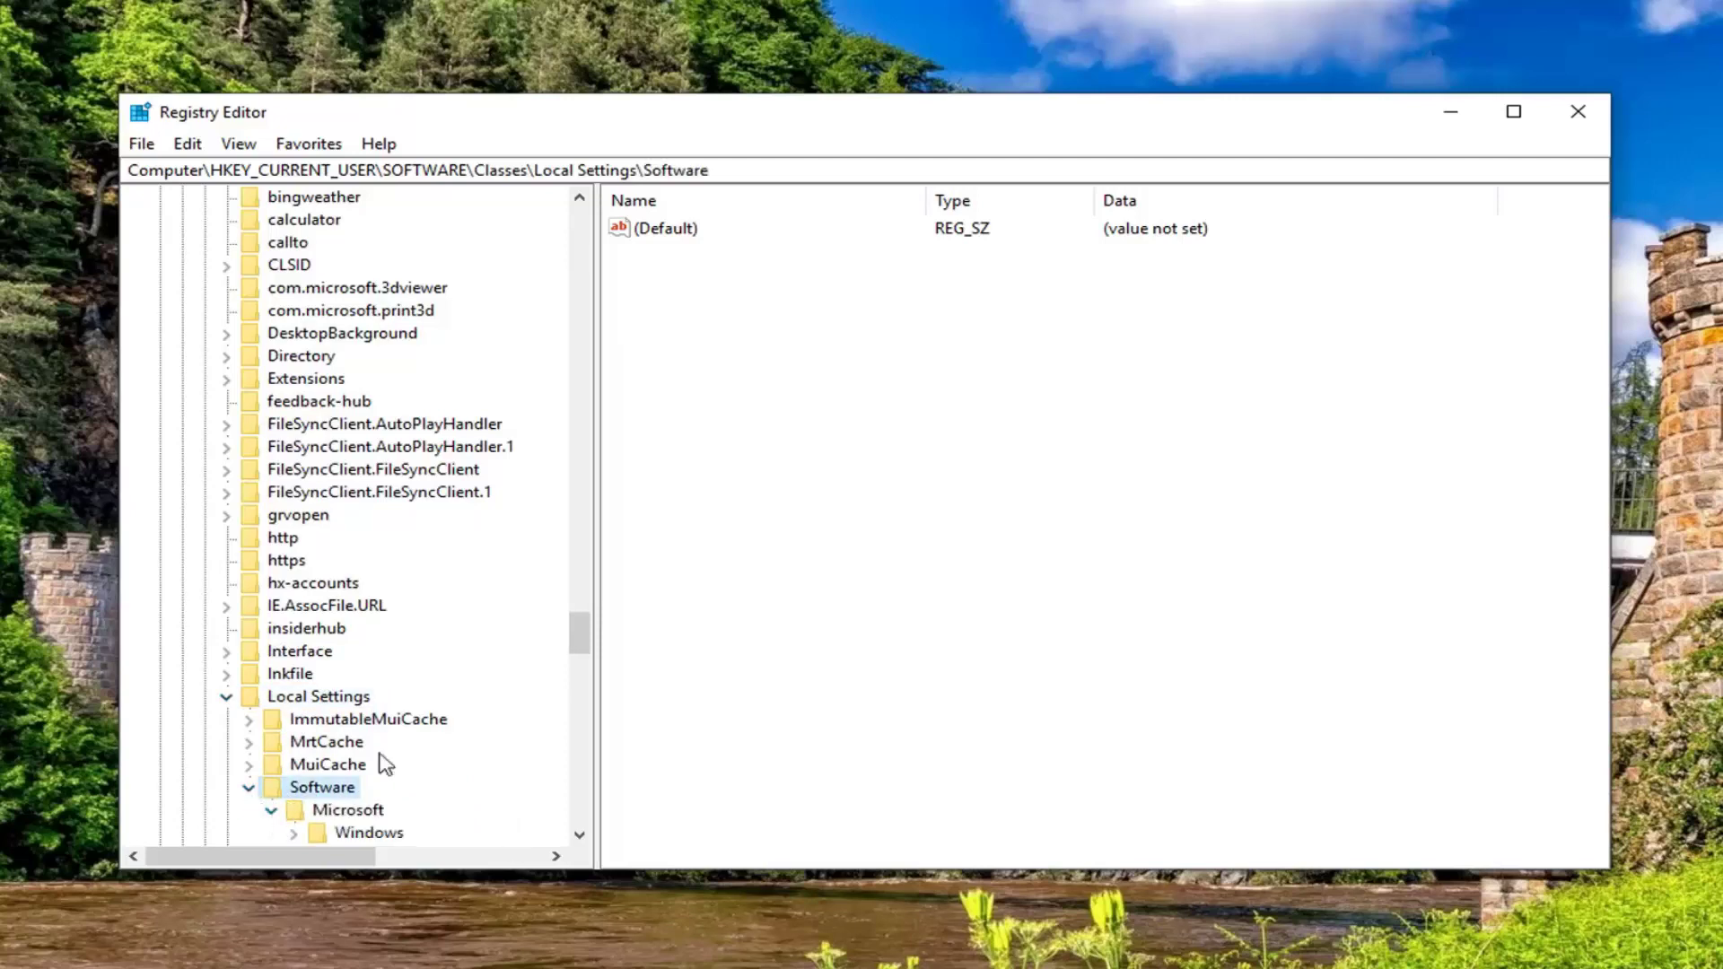
scroll(395, 745, "down", 2)
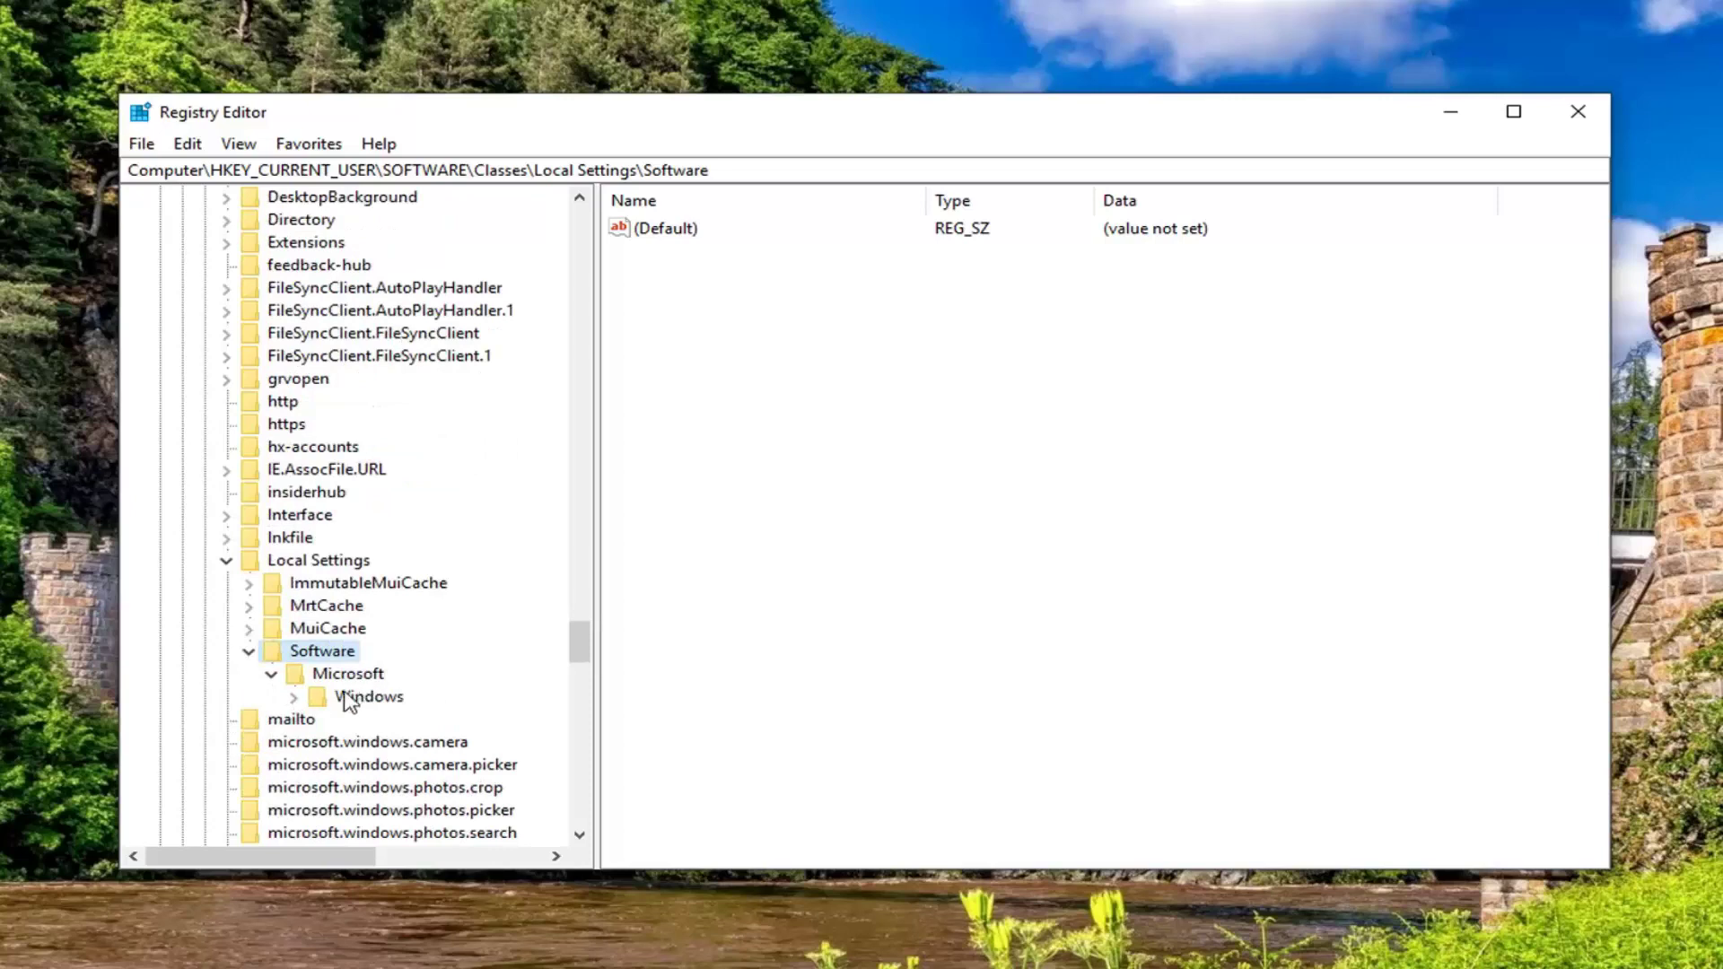
- Expand Windows, CurrentVersion and AppContainer, widen the tree pane, and open the Storage key
left_click(296, 699)
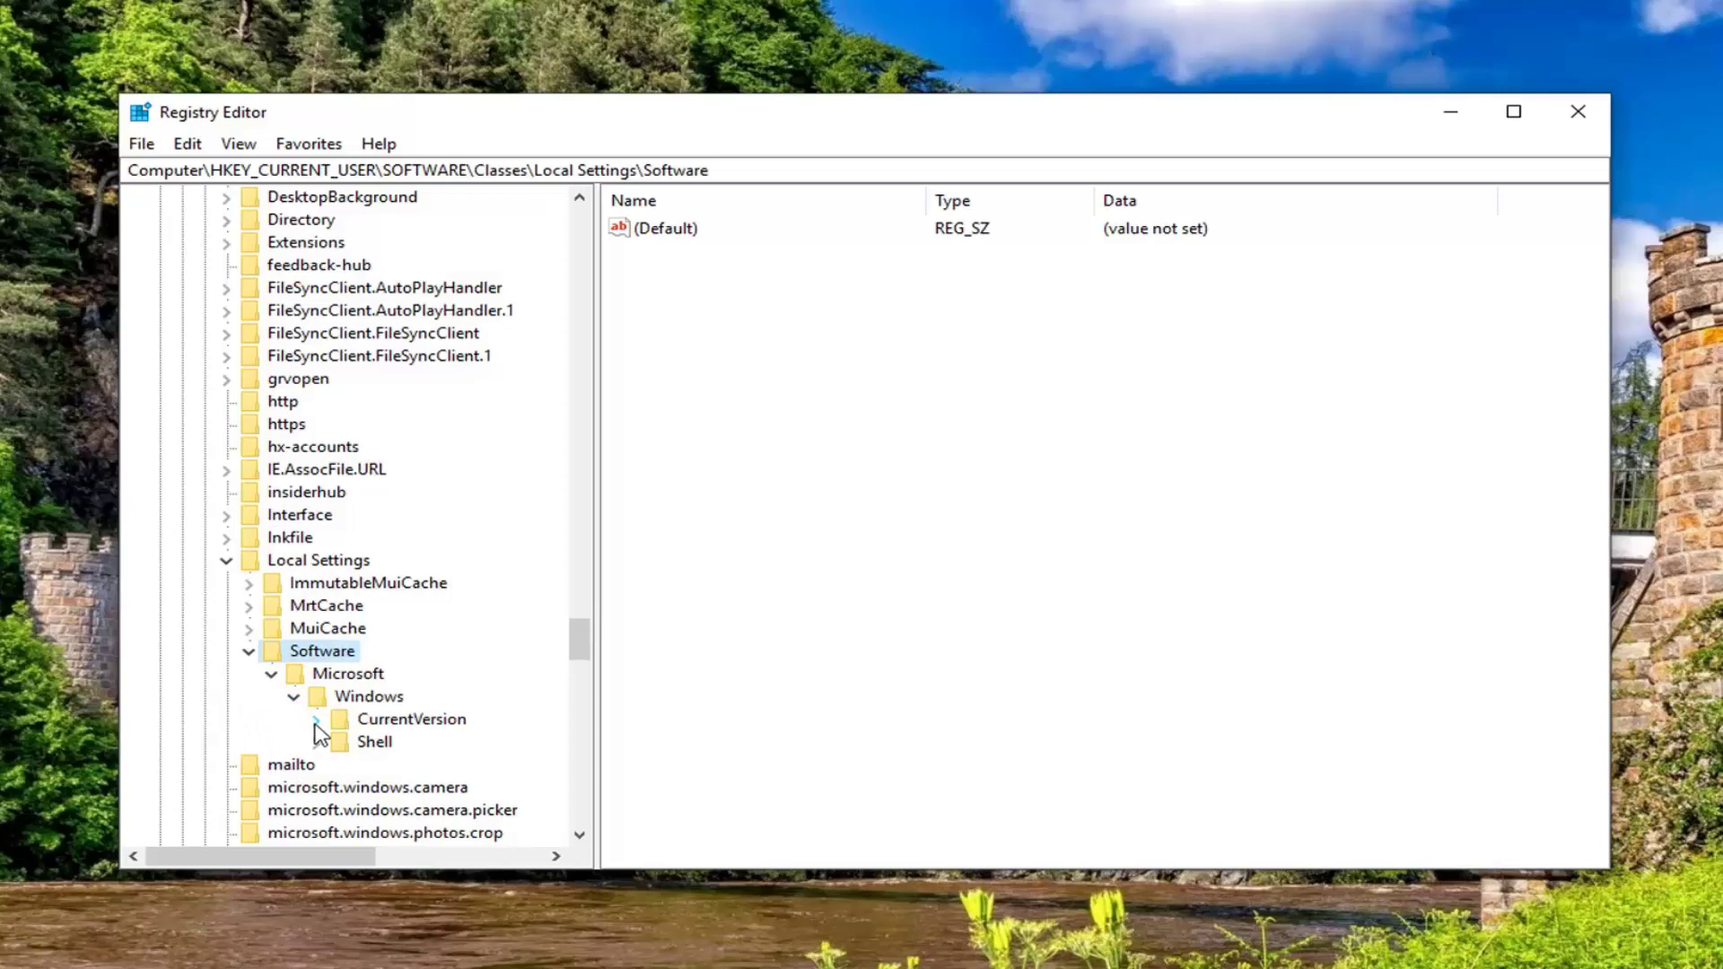
left_click(315, 720)
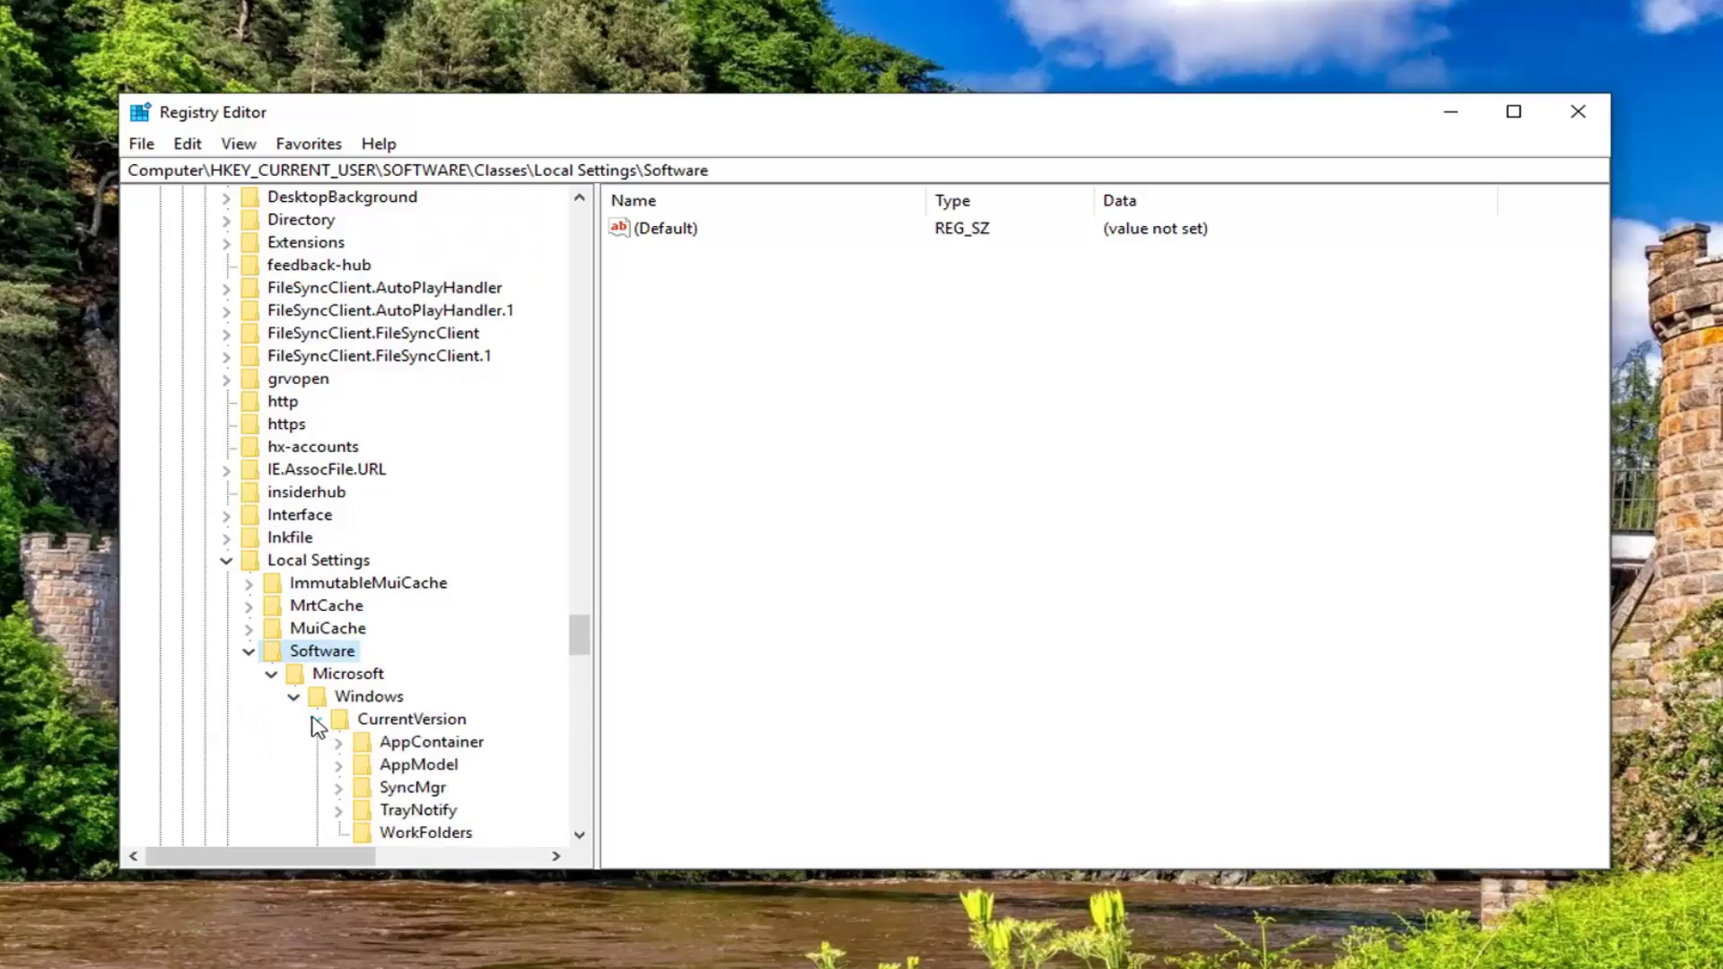
scroll(376, 718, "down", 1)
left_click(418, 675)
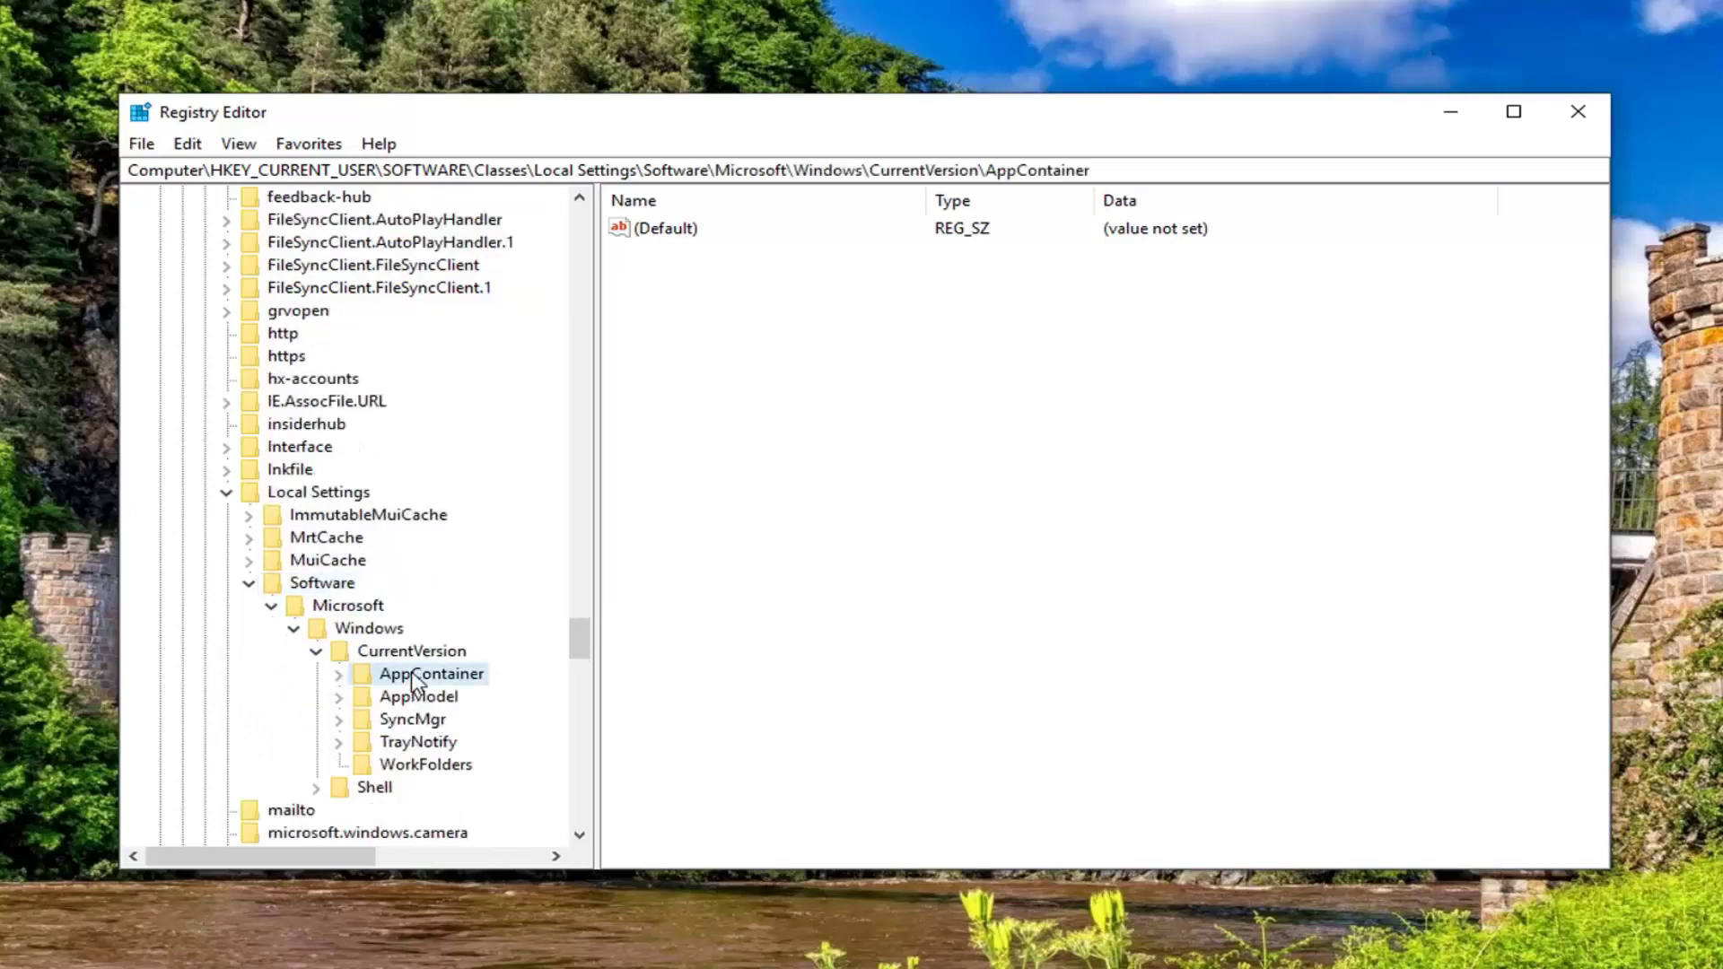
left_click(338, 673)
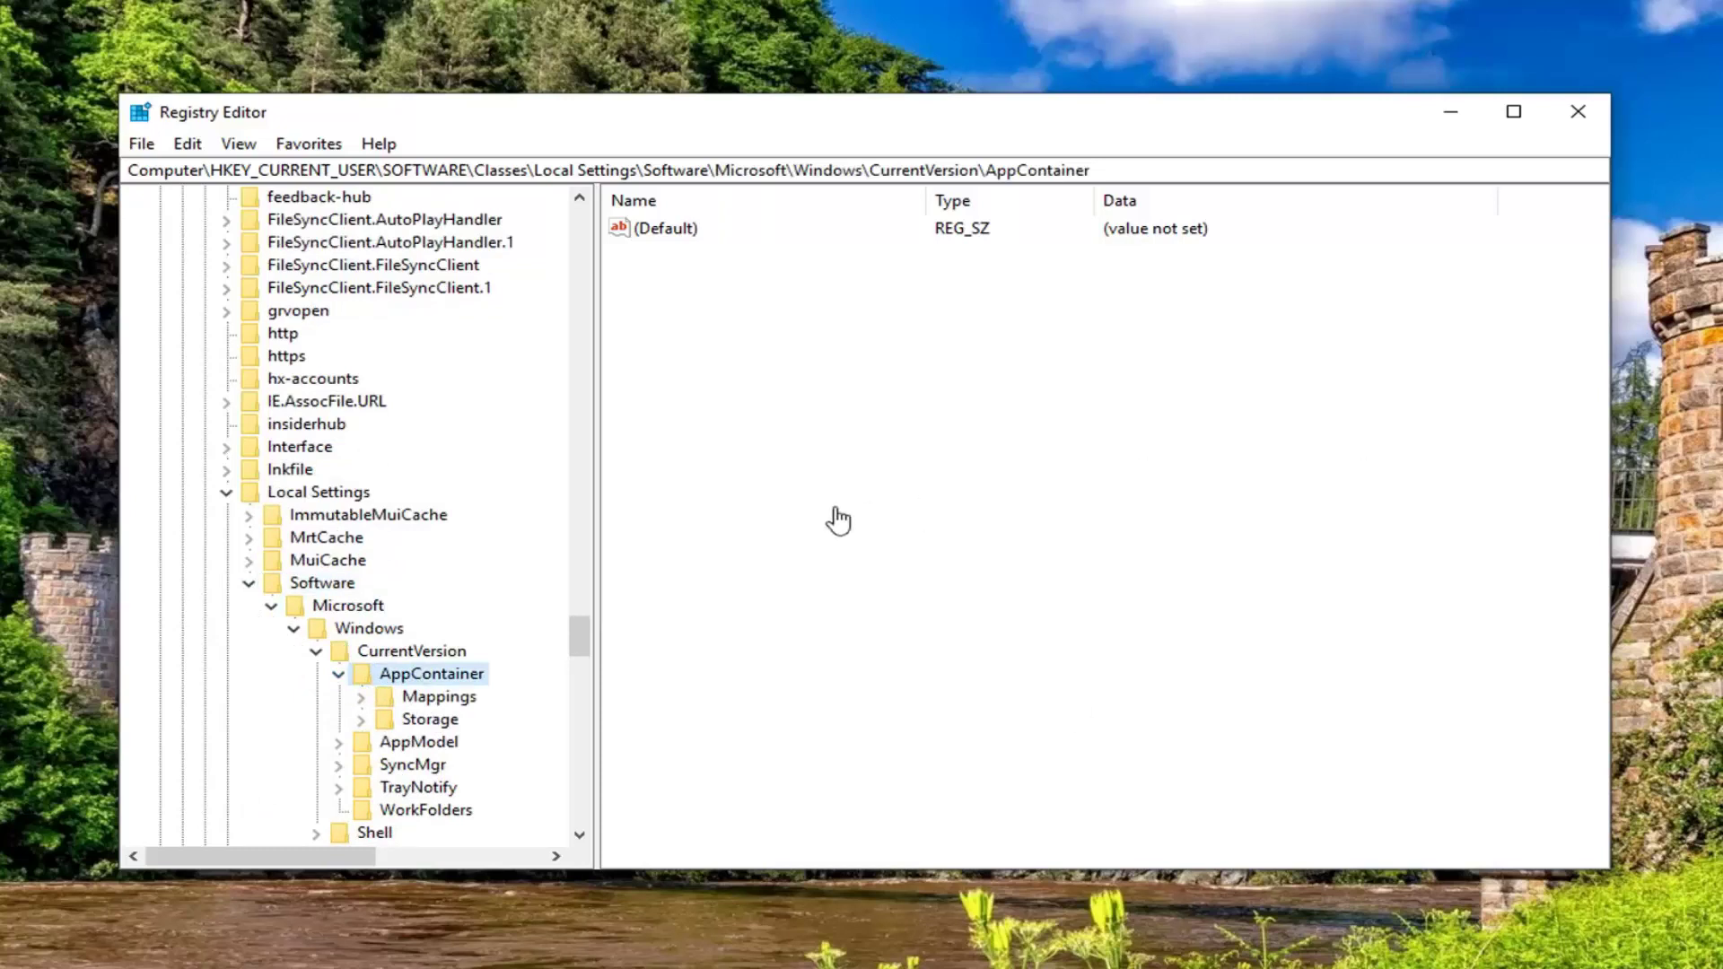
left_click(361, 720)
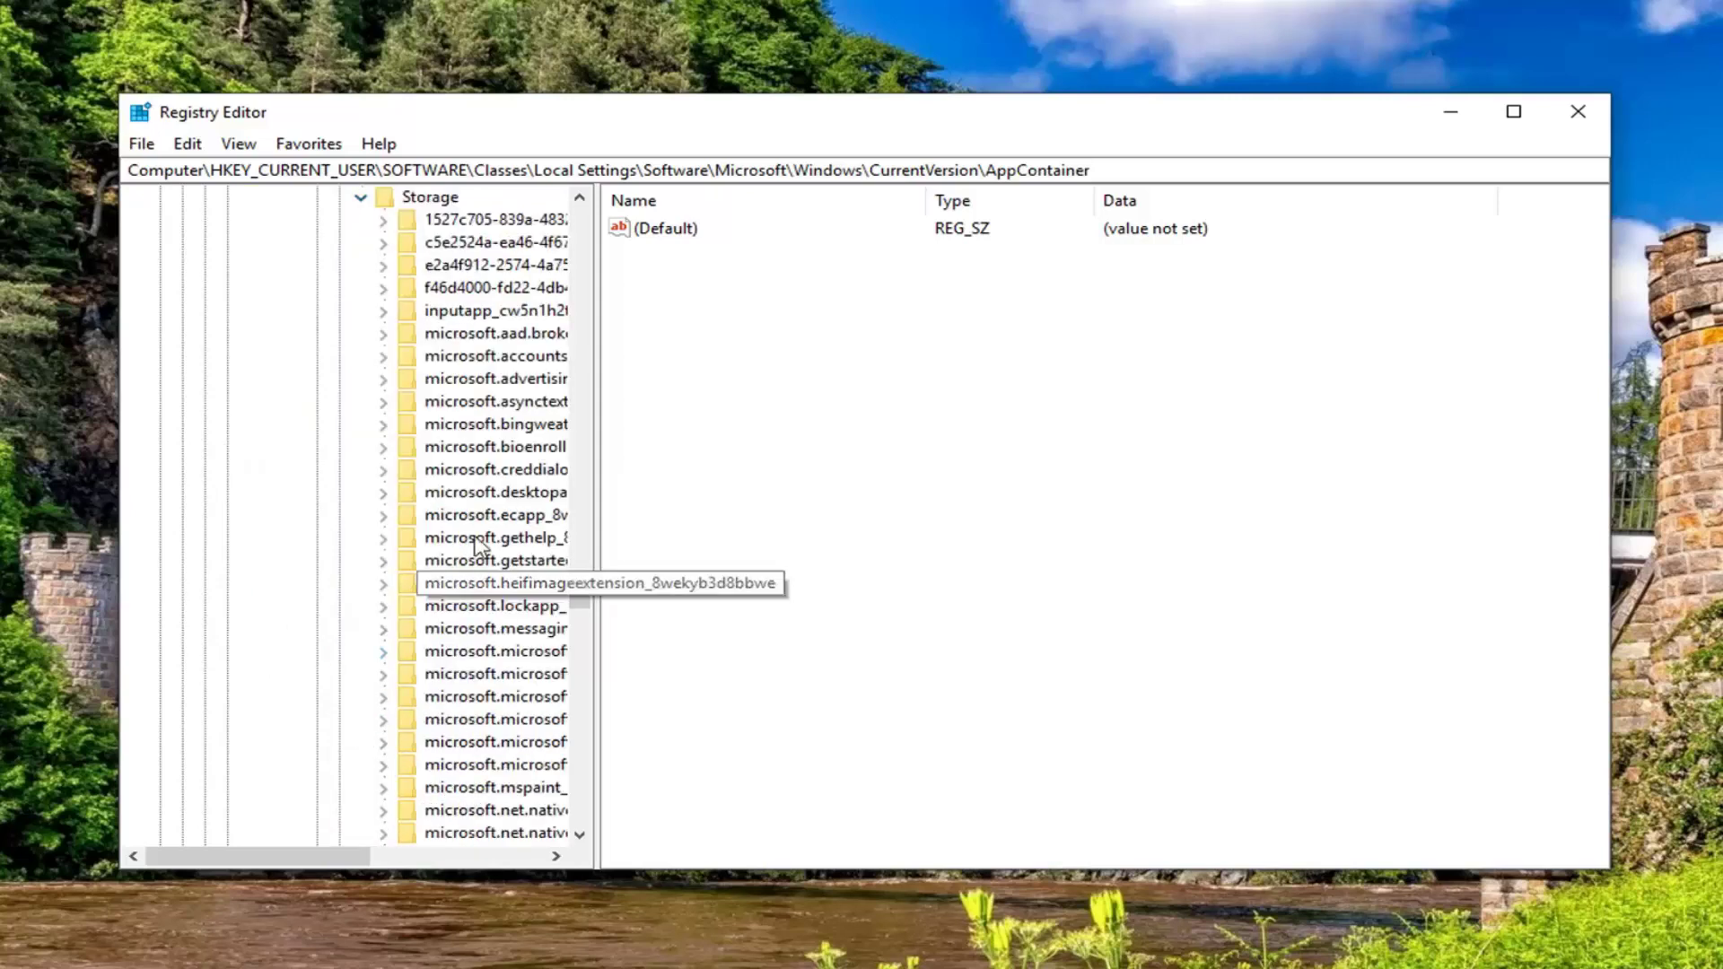
left_click_drag(595, 400, 827, 412)
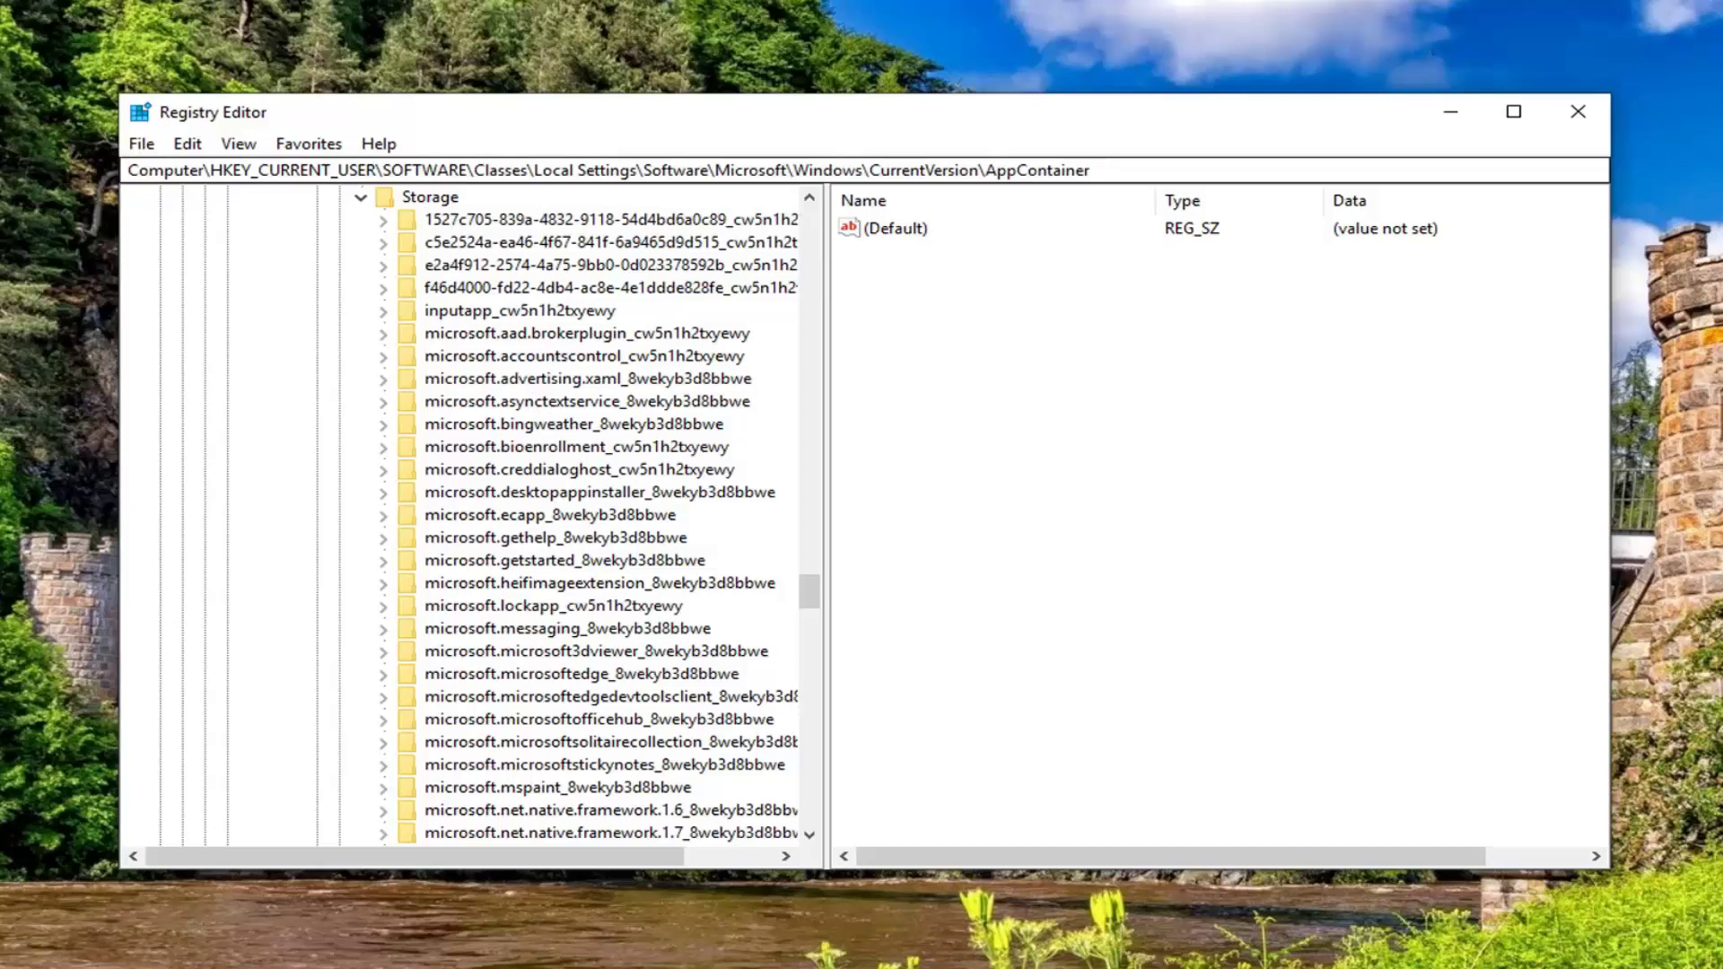
left_click(429, 197)
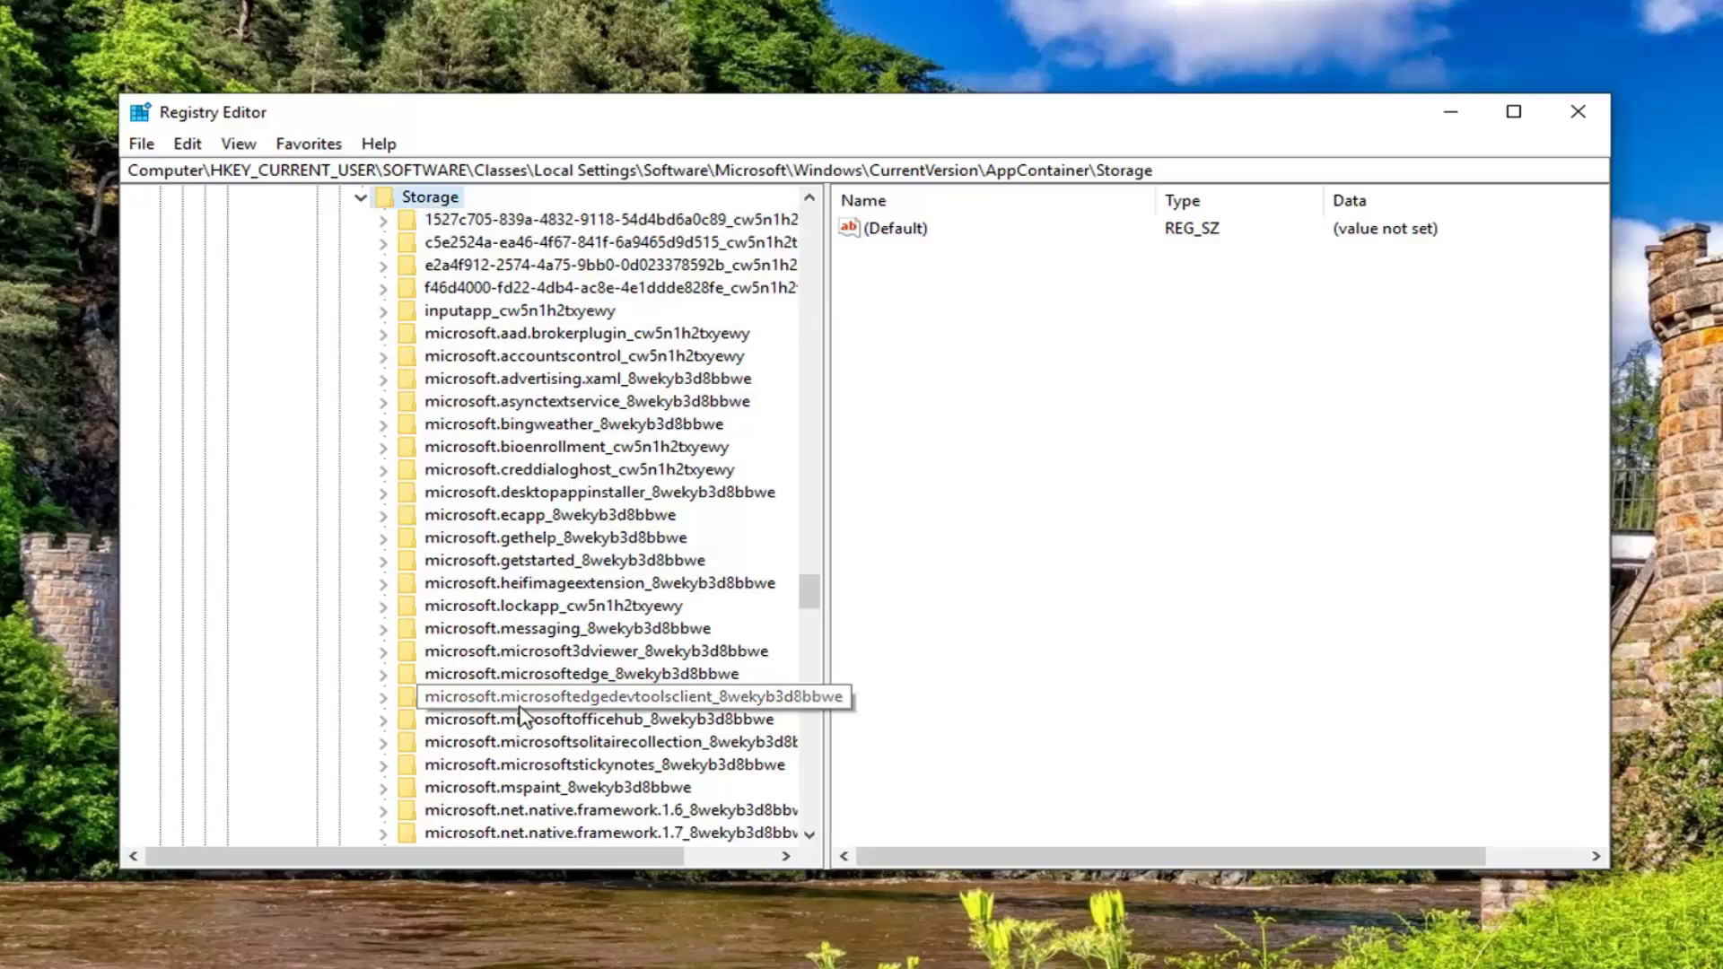
- Expand the microsoft.microsoftedge_8wekyb3d8bbwe package key and its MicrosoftEdge subkey
left_click(530, 681)
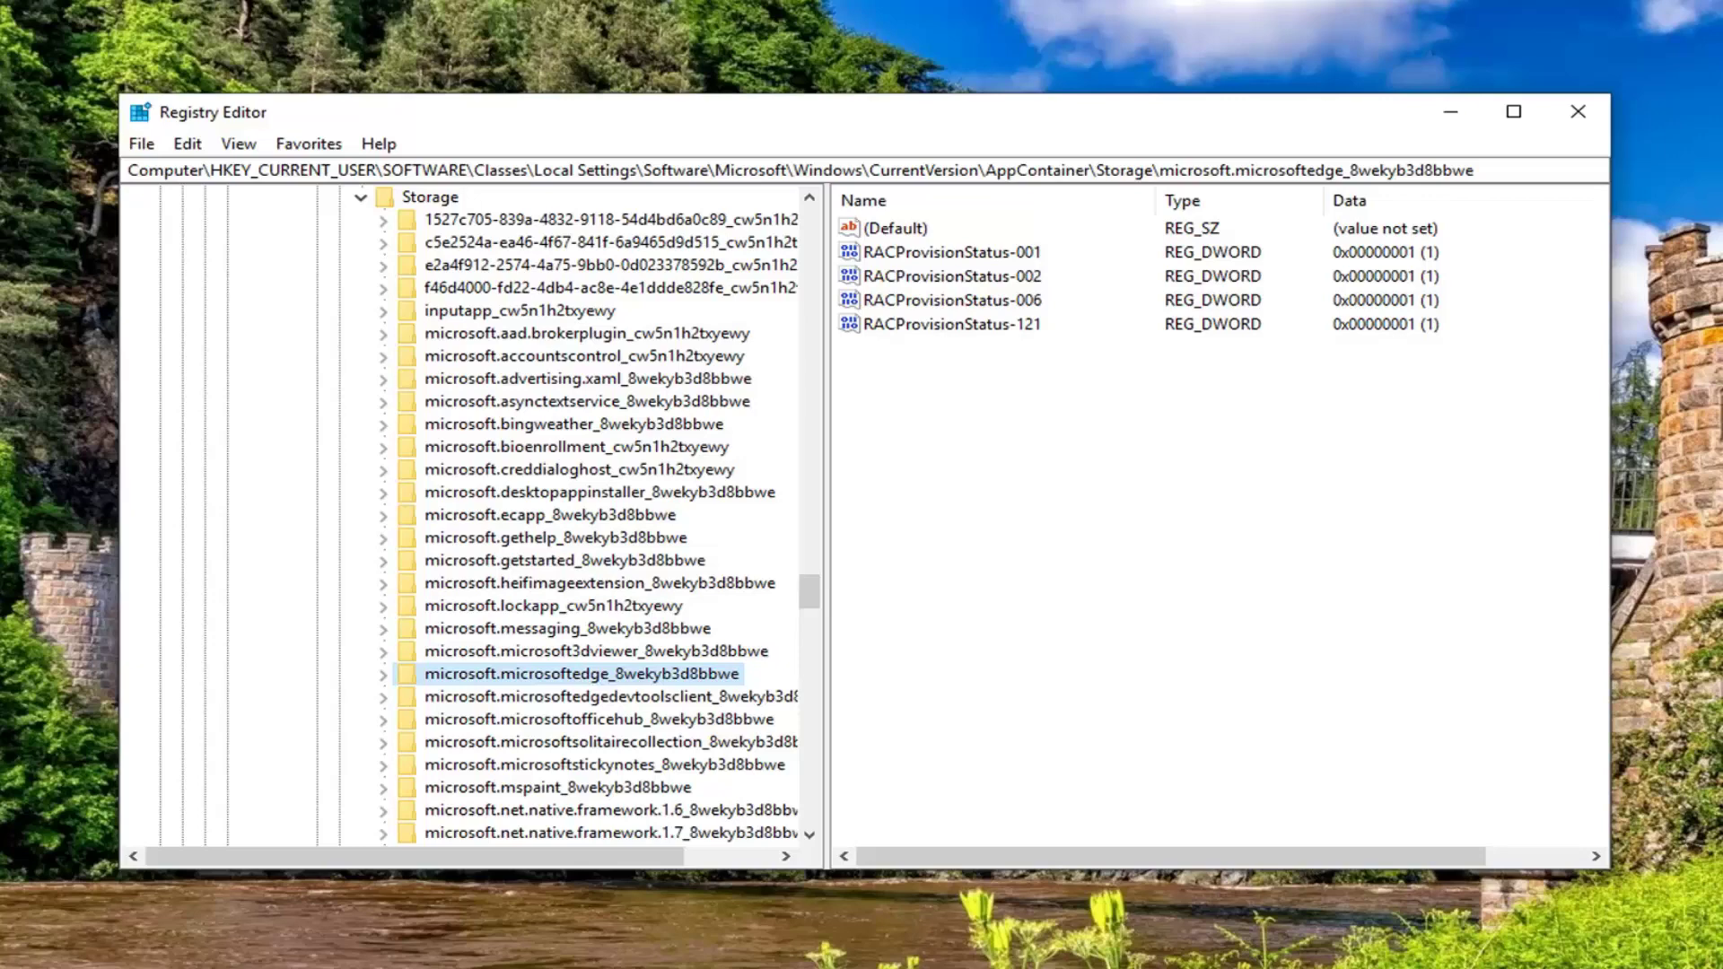
scroll(600, 422, "up", 1)
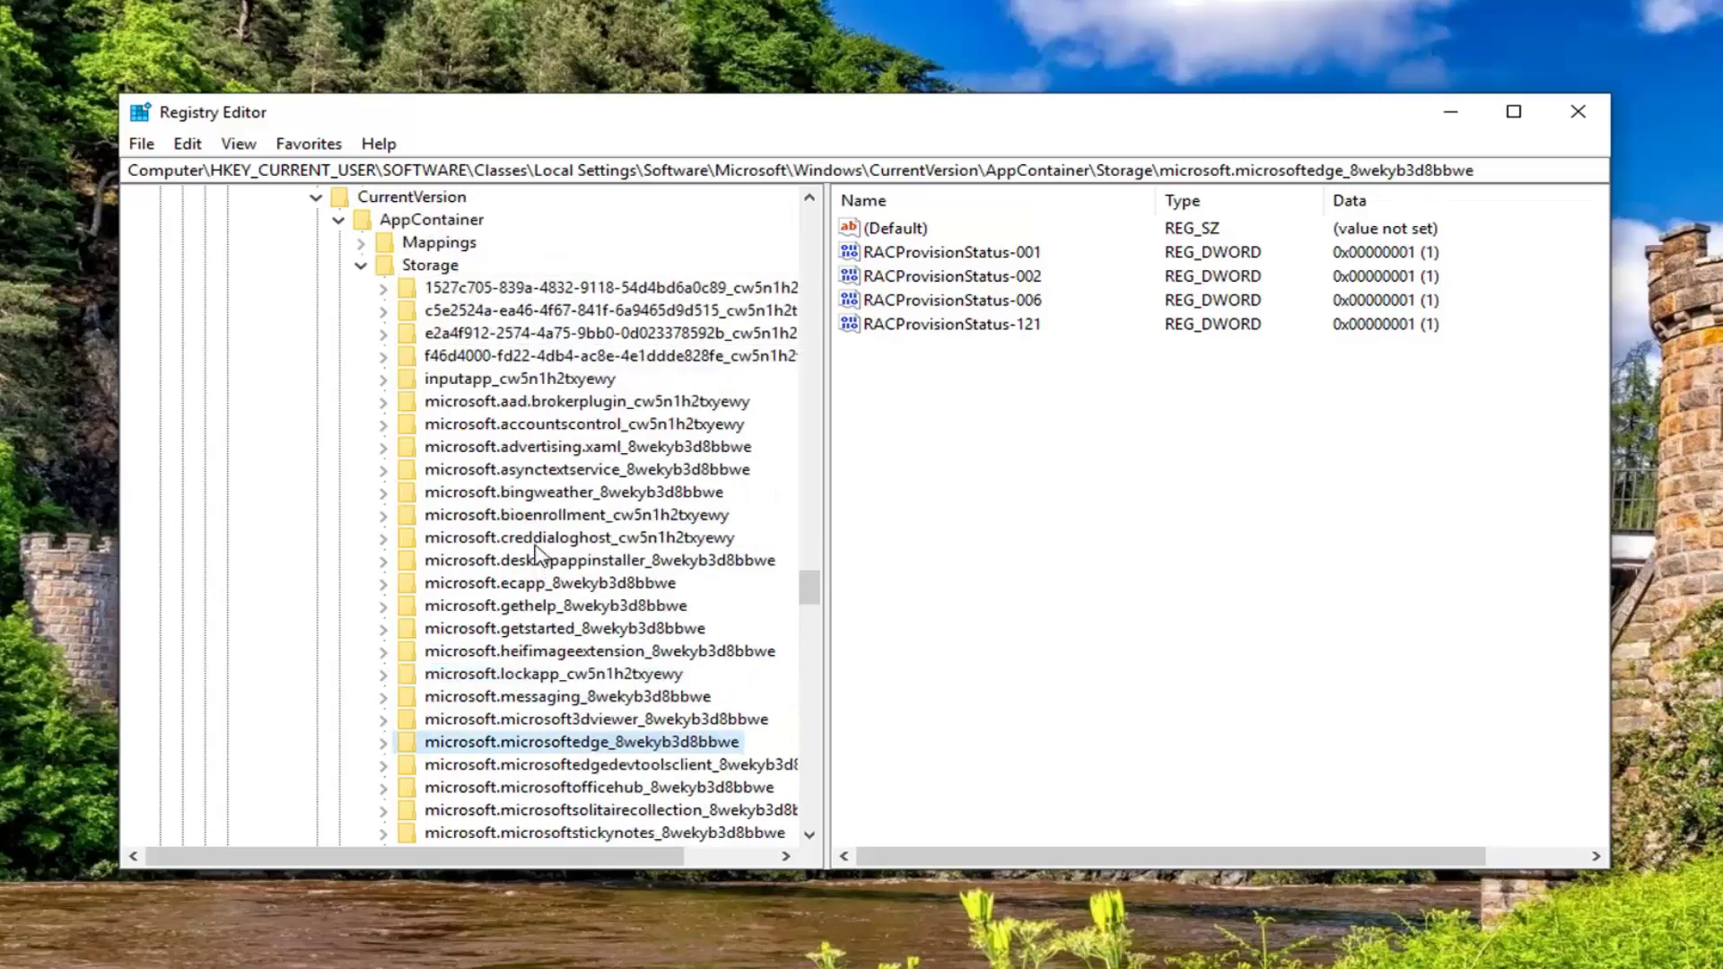
scroll(537, 552, "down", 1)
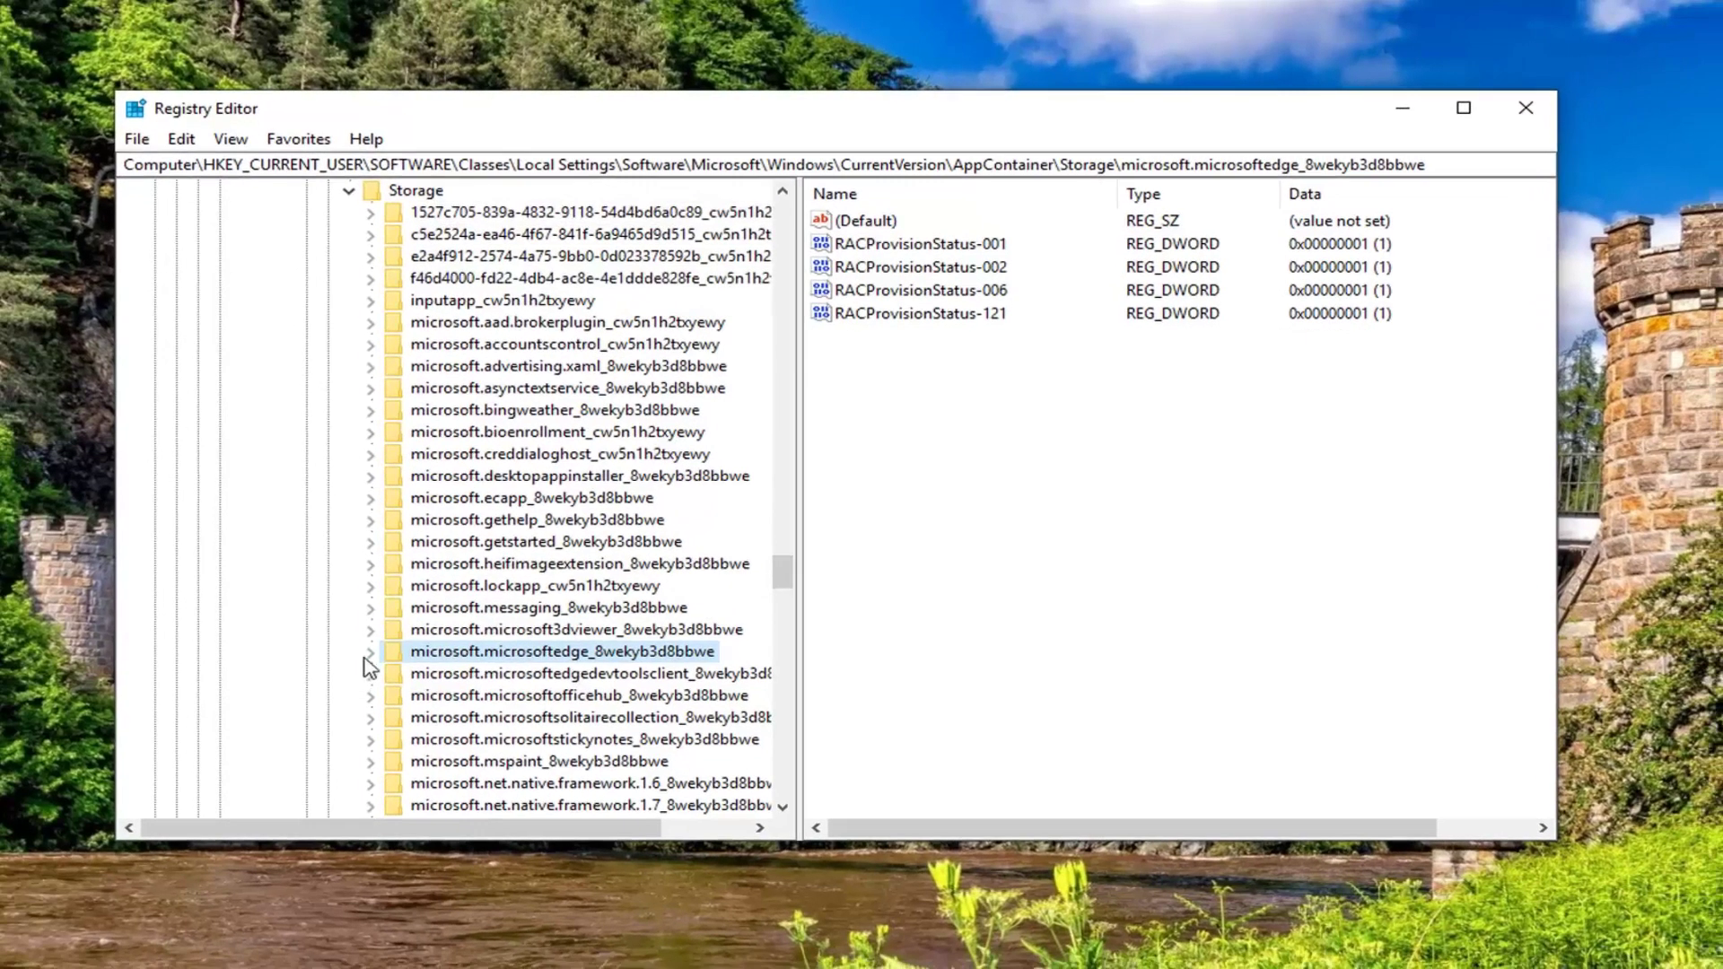
left_click(383, 674)
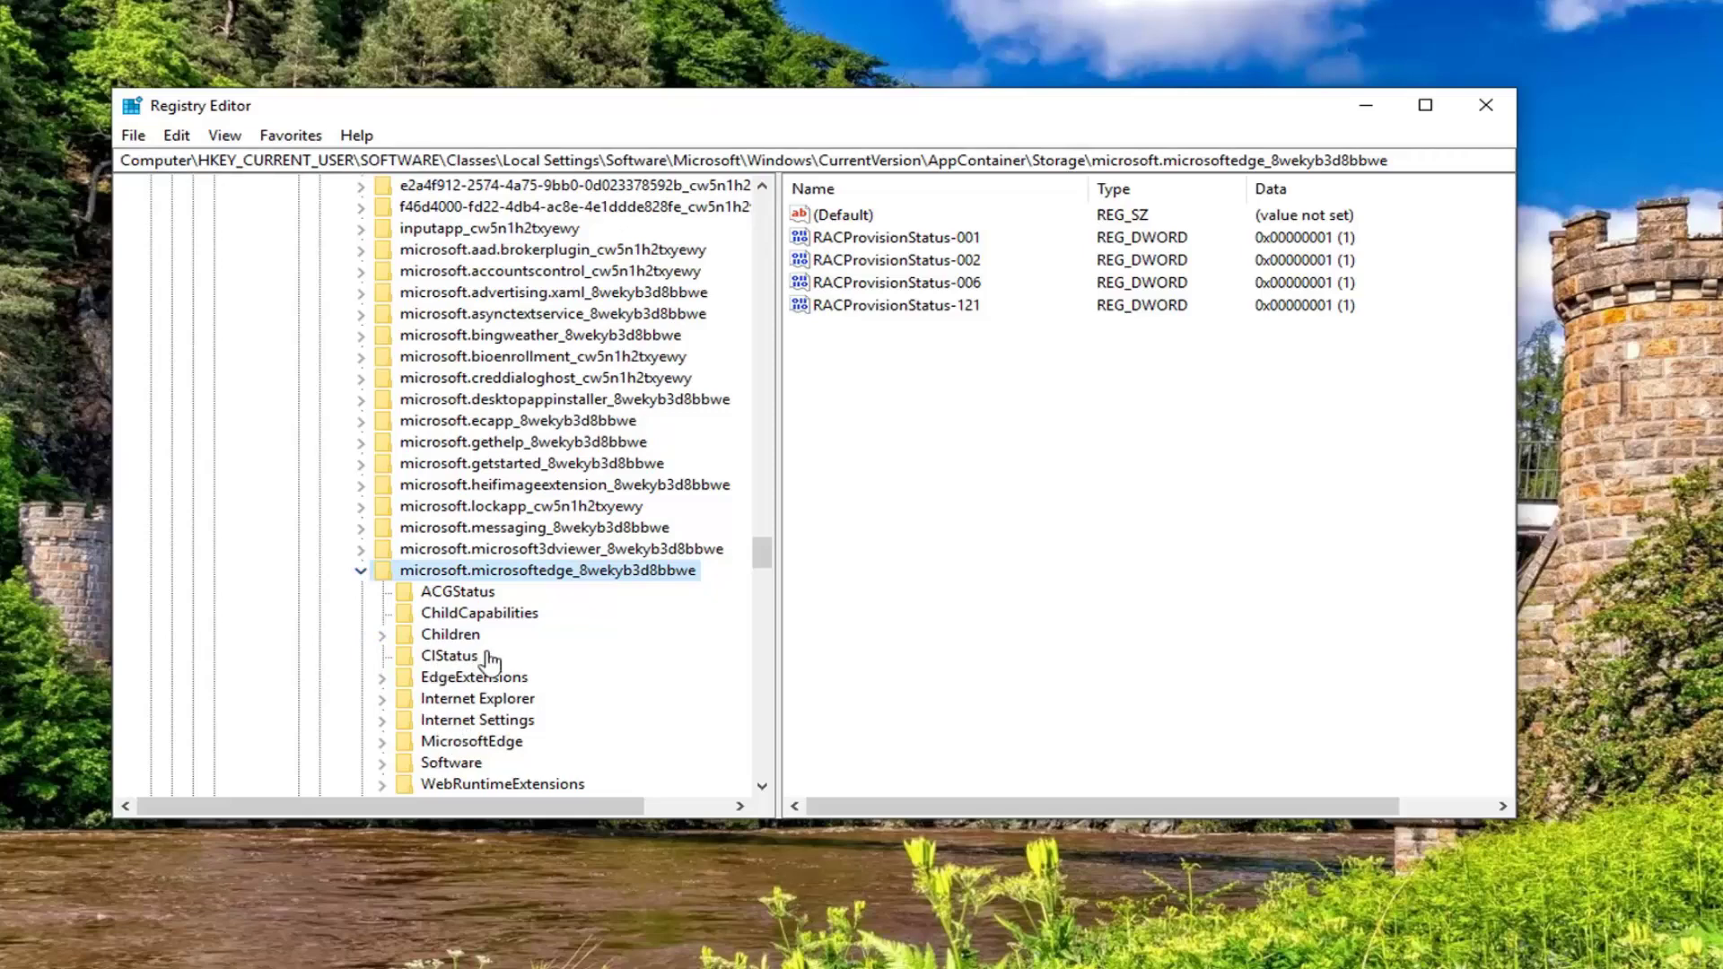
scroll(466, 750, "down", 2)
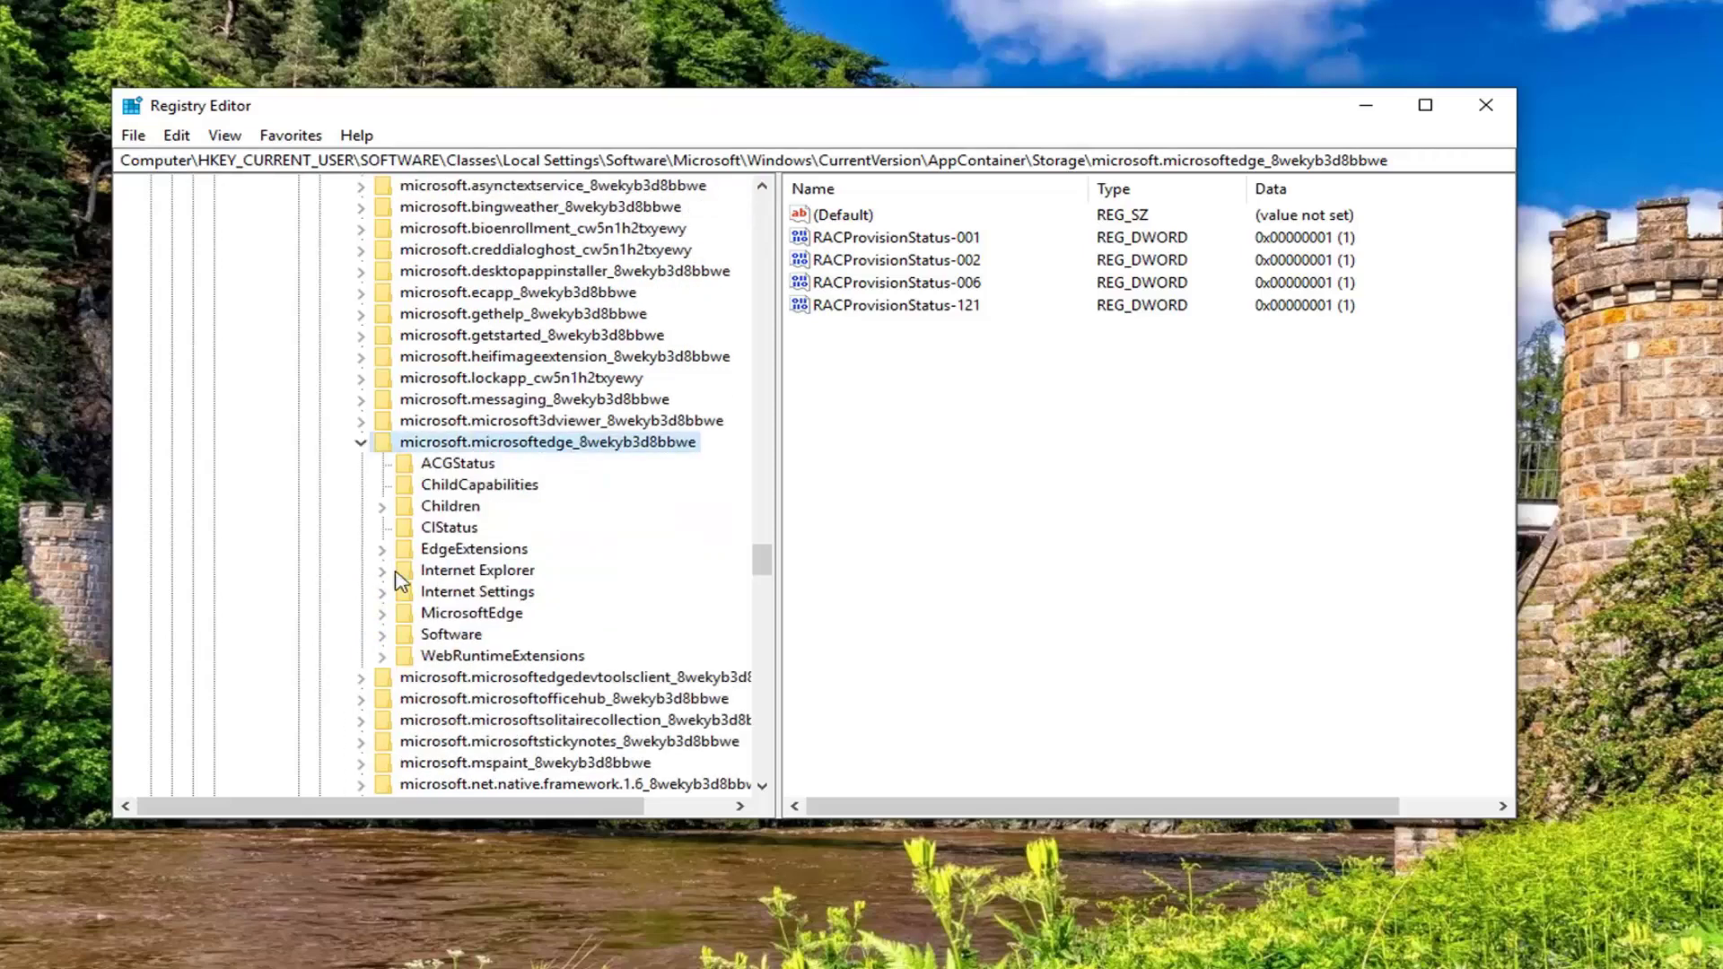
left_click(446, 594)
left_click(449, 613)
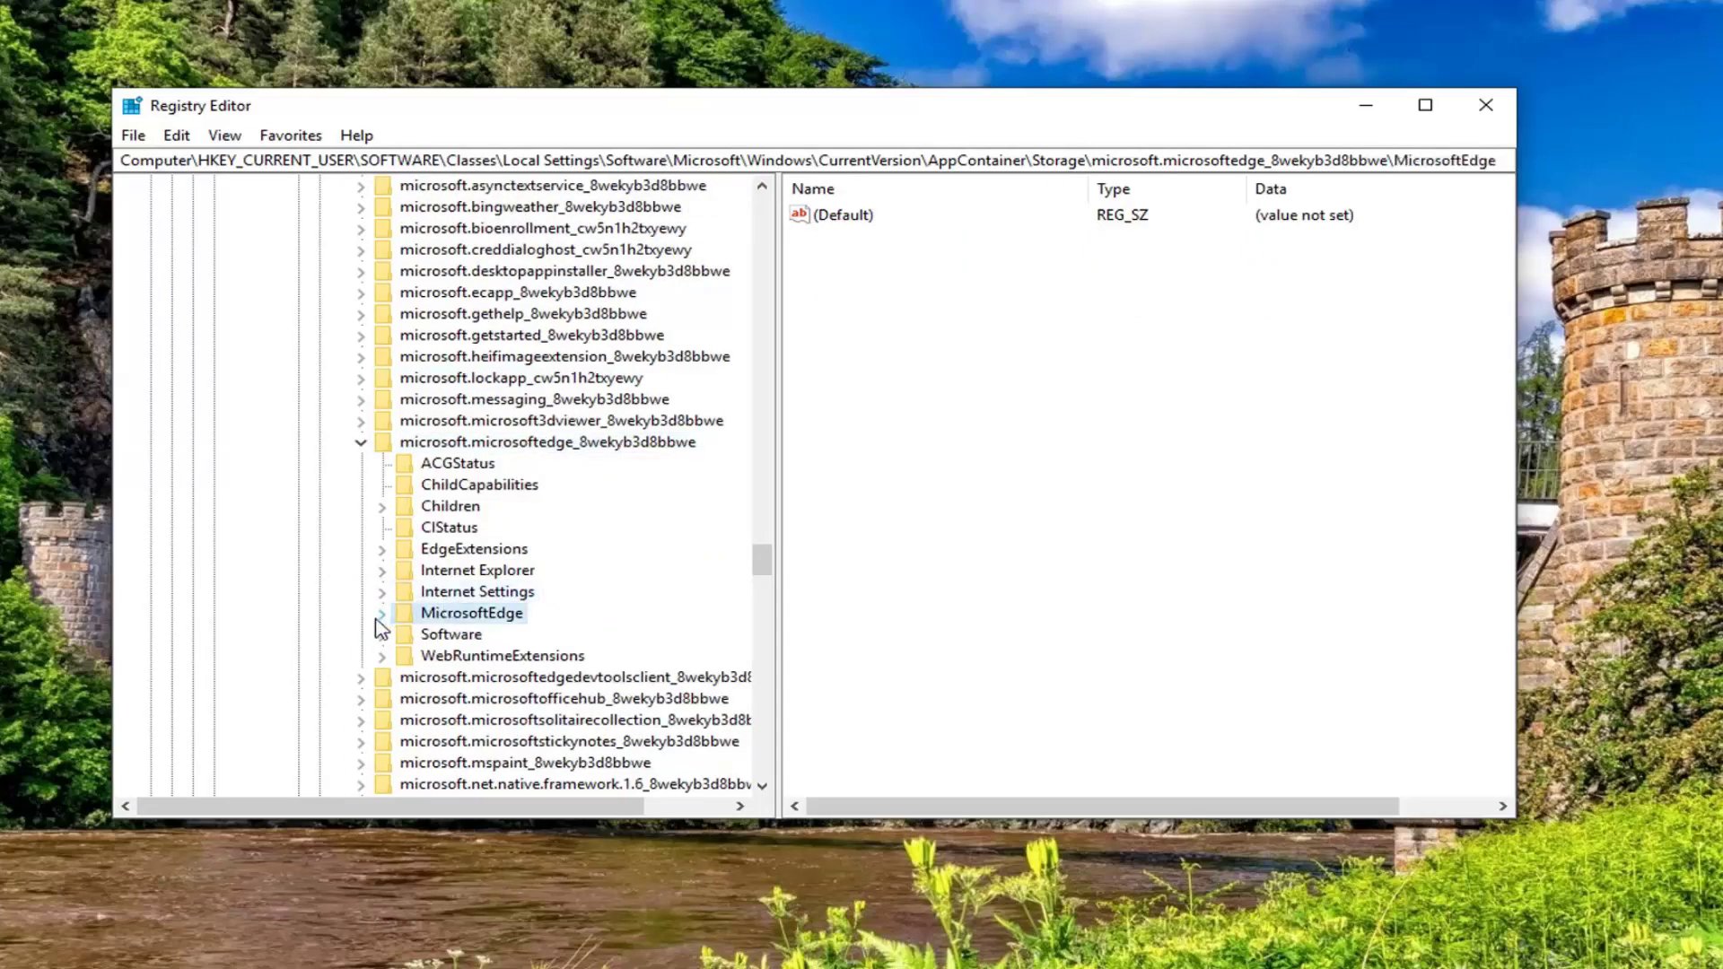
left_click(379, 616)
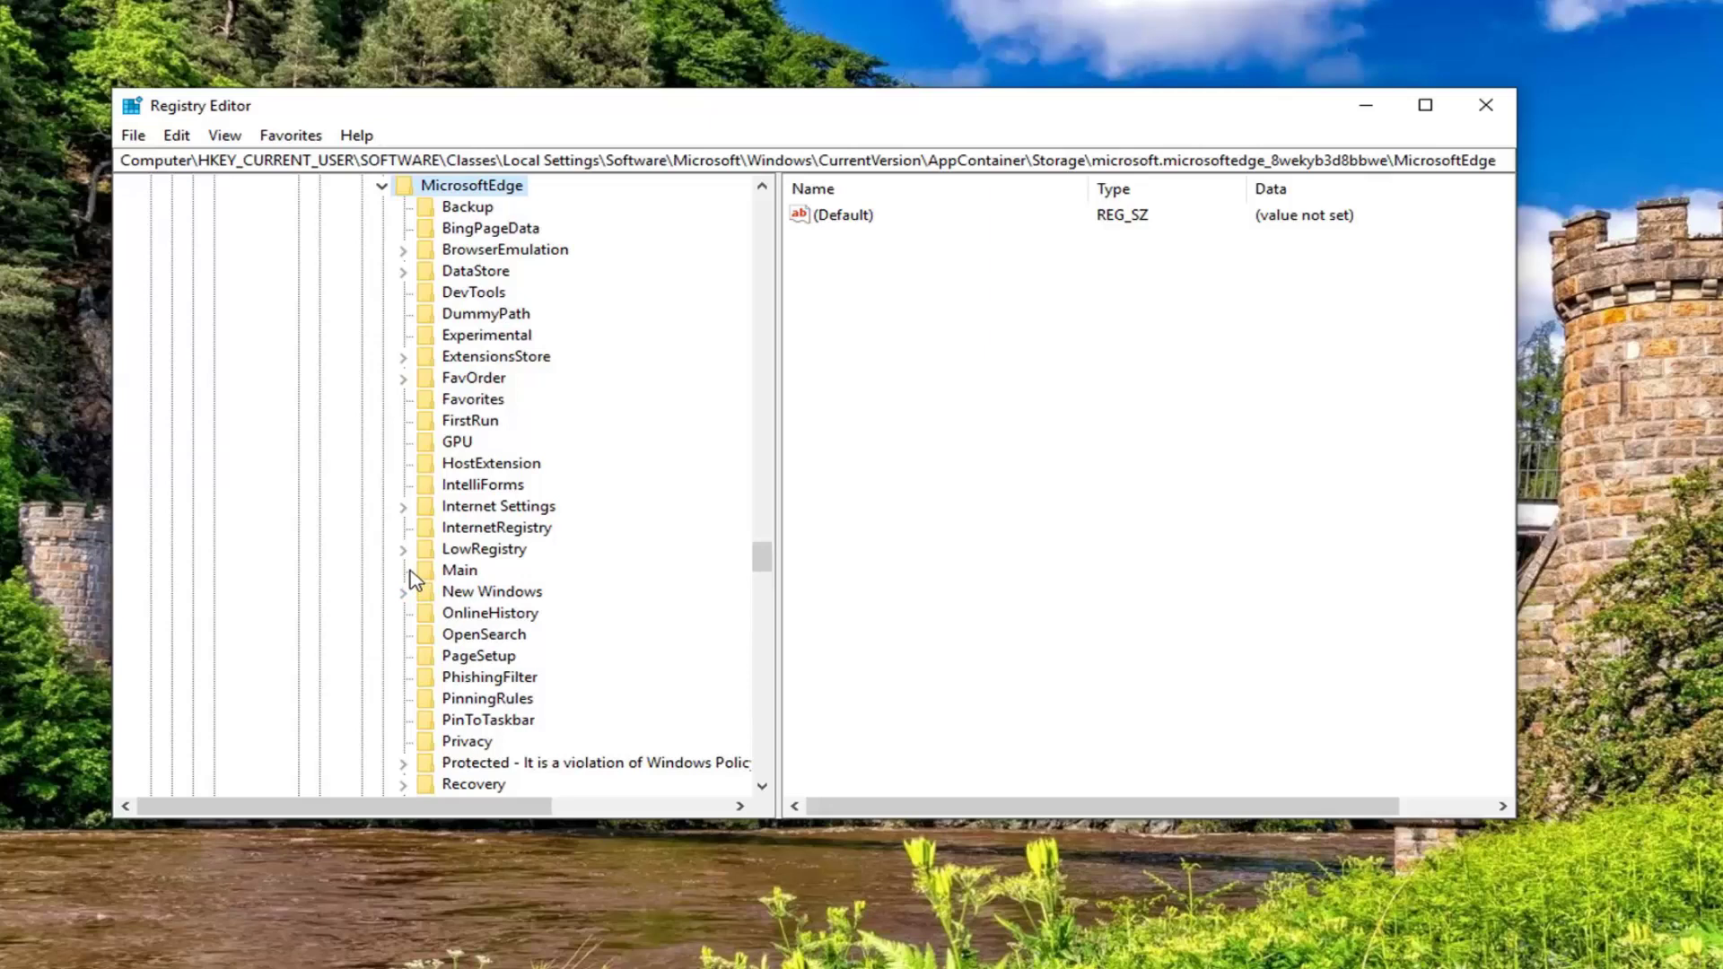
scroll(417, 581, "down", 3)
- Open the ServiceUI key and enlarge the Registry Editor window to read its values
left_click(487, 638)
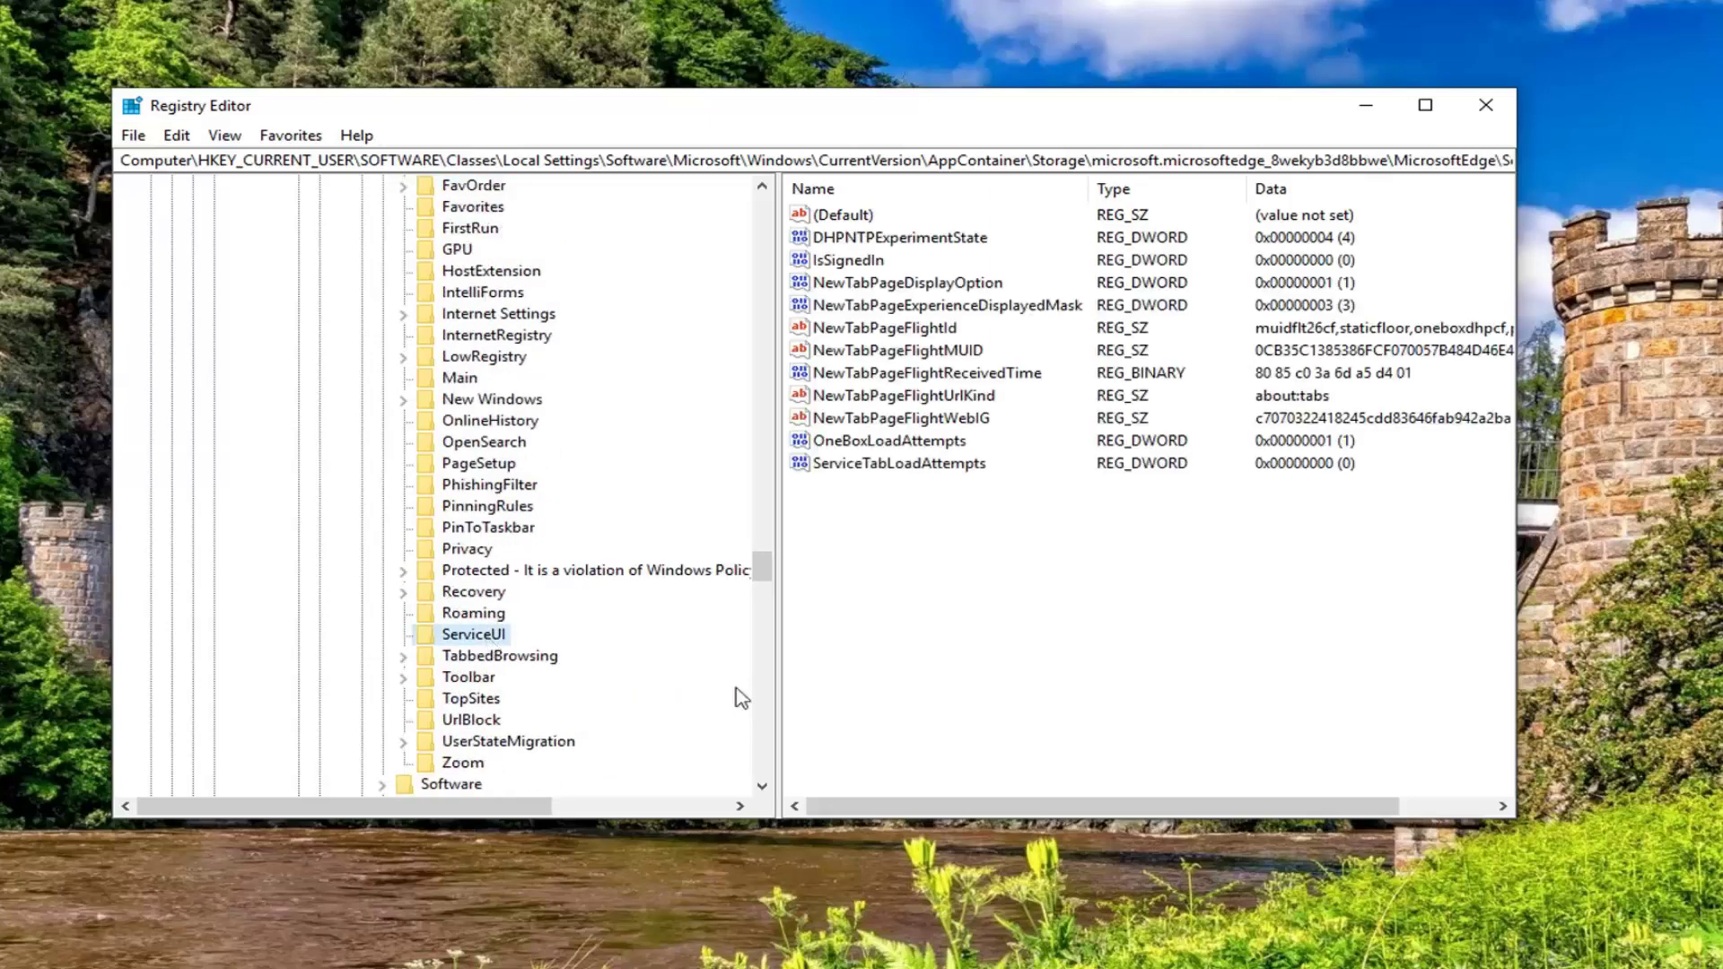
left_click_drag(1515, 817, 1690, 876)
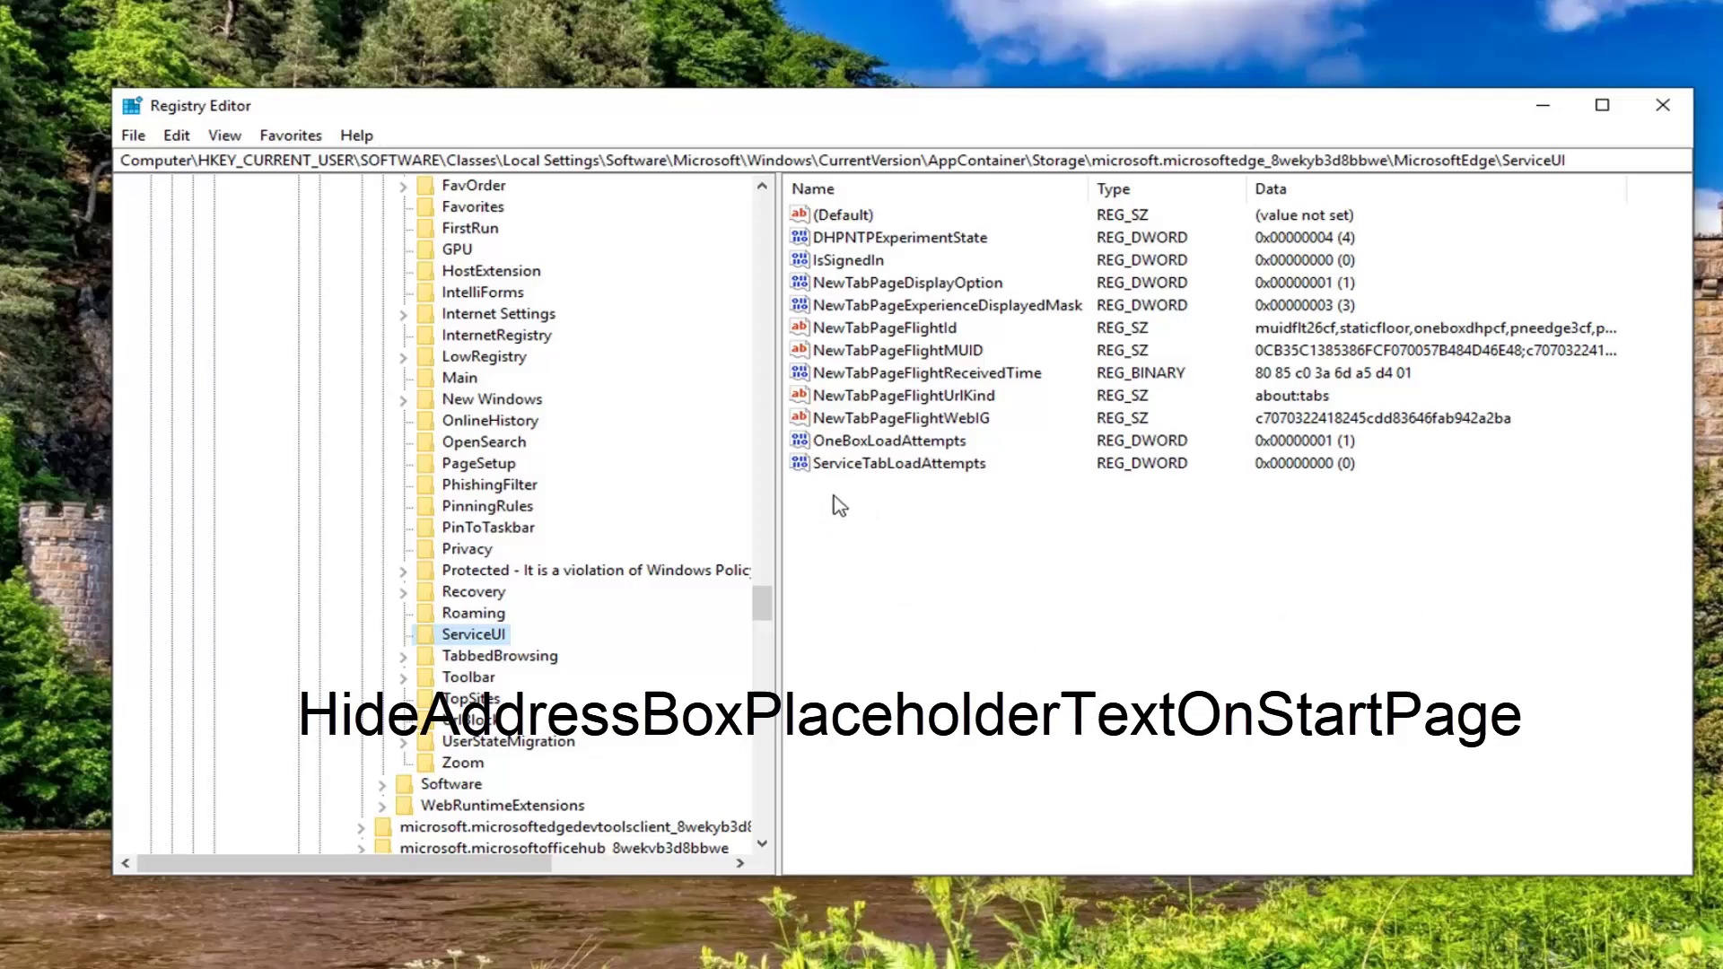
- Add a DWORD (32-bit) value named HideAddressBoxPlaceholderTextOnStartPage to ServiceUI
right_click(876, 502)
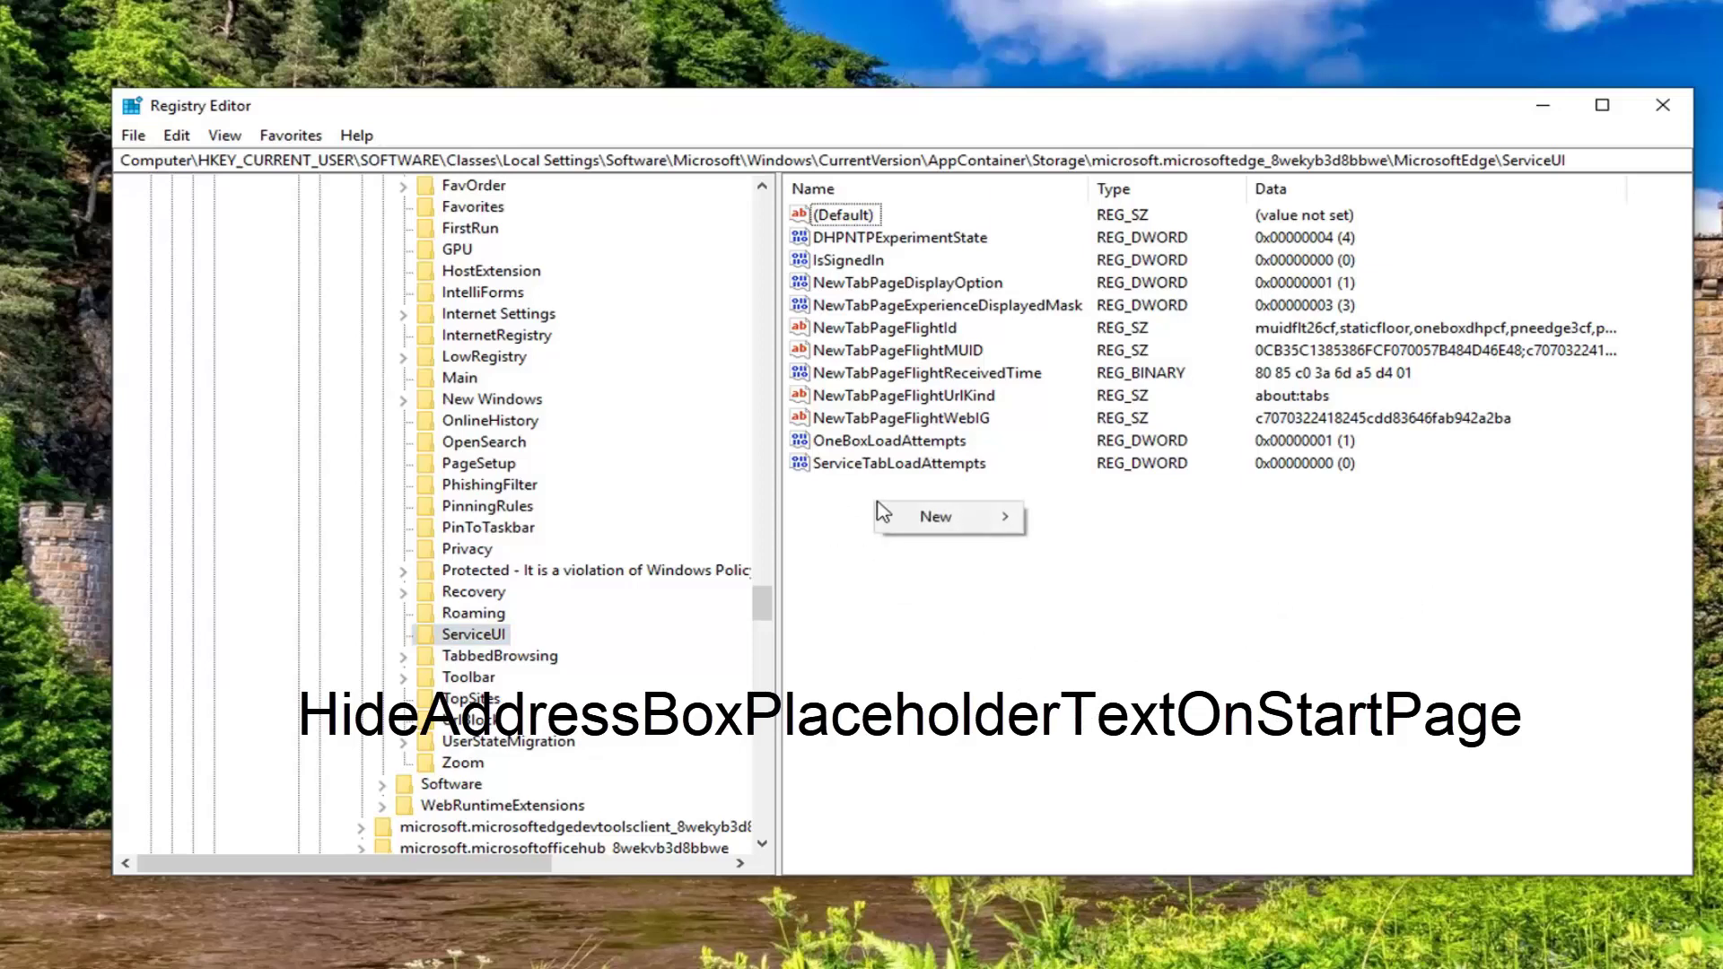
mouse_move(924, 516)
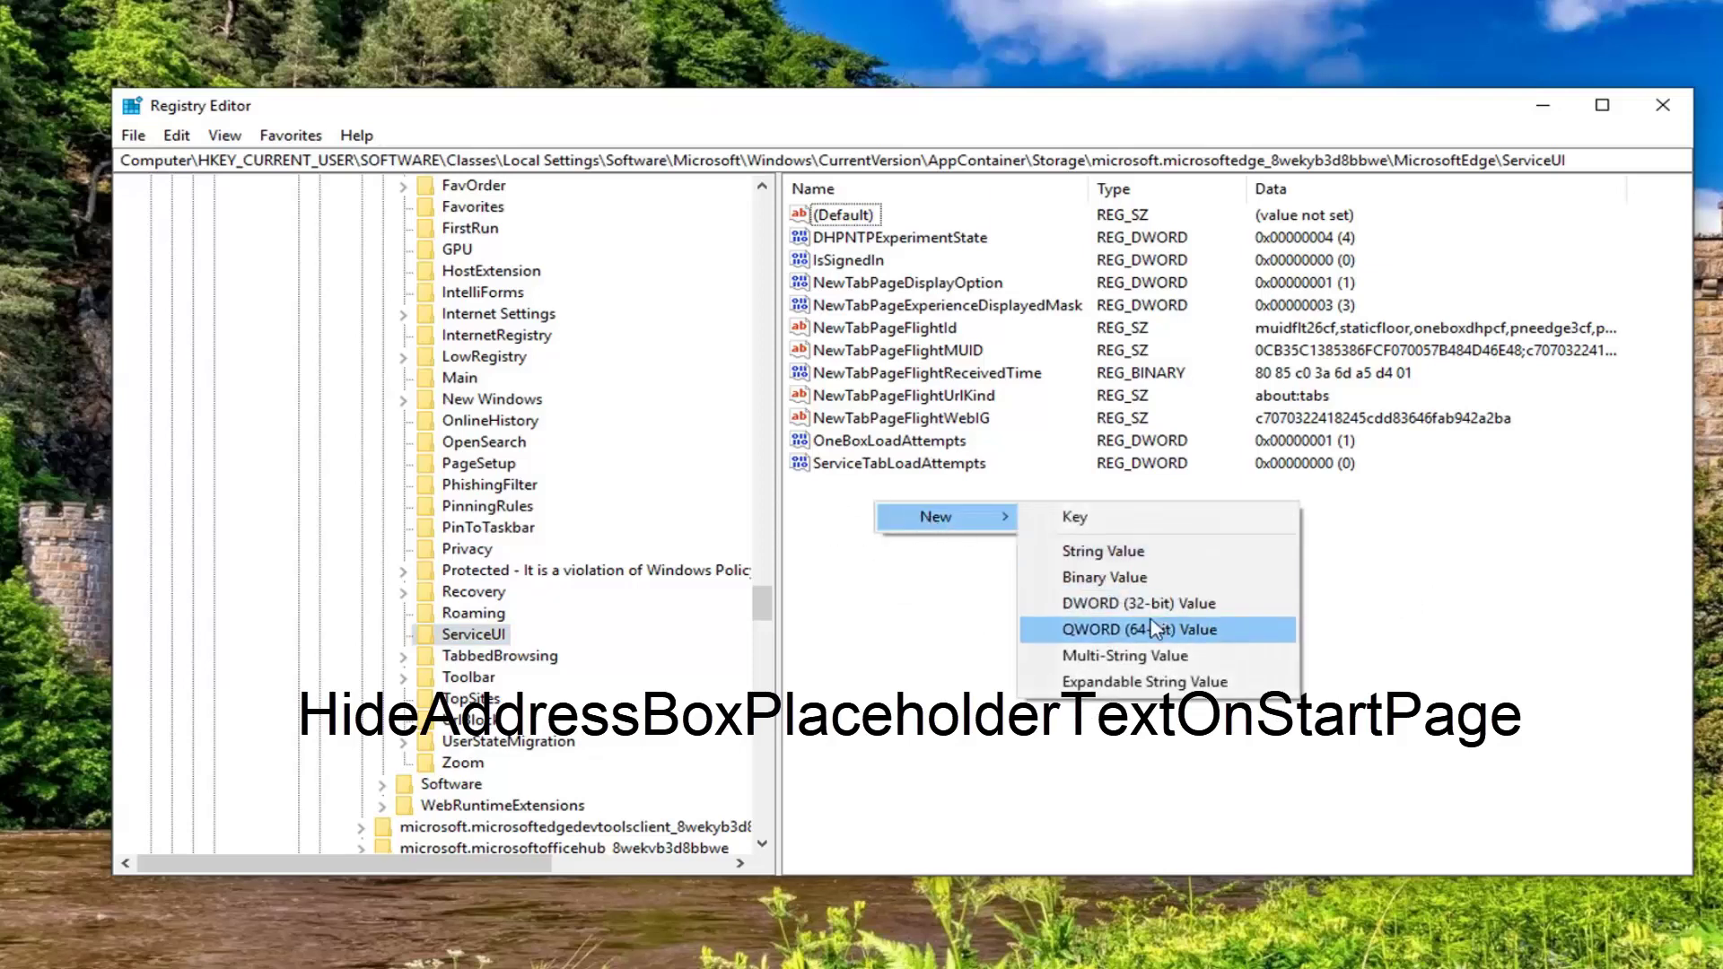
left_click(1193, 604)
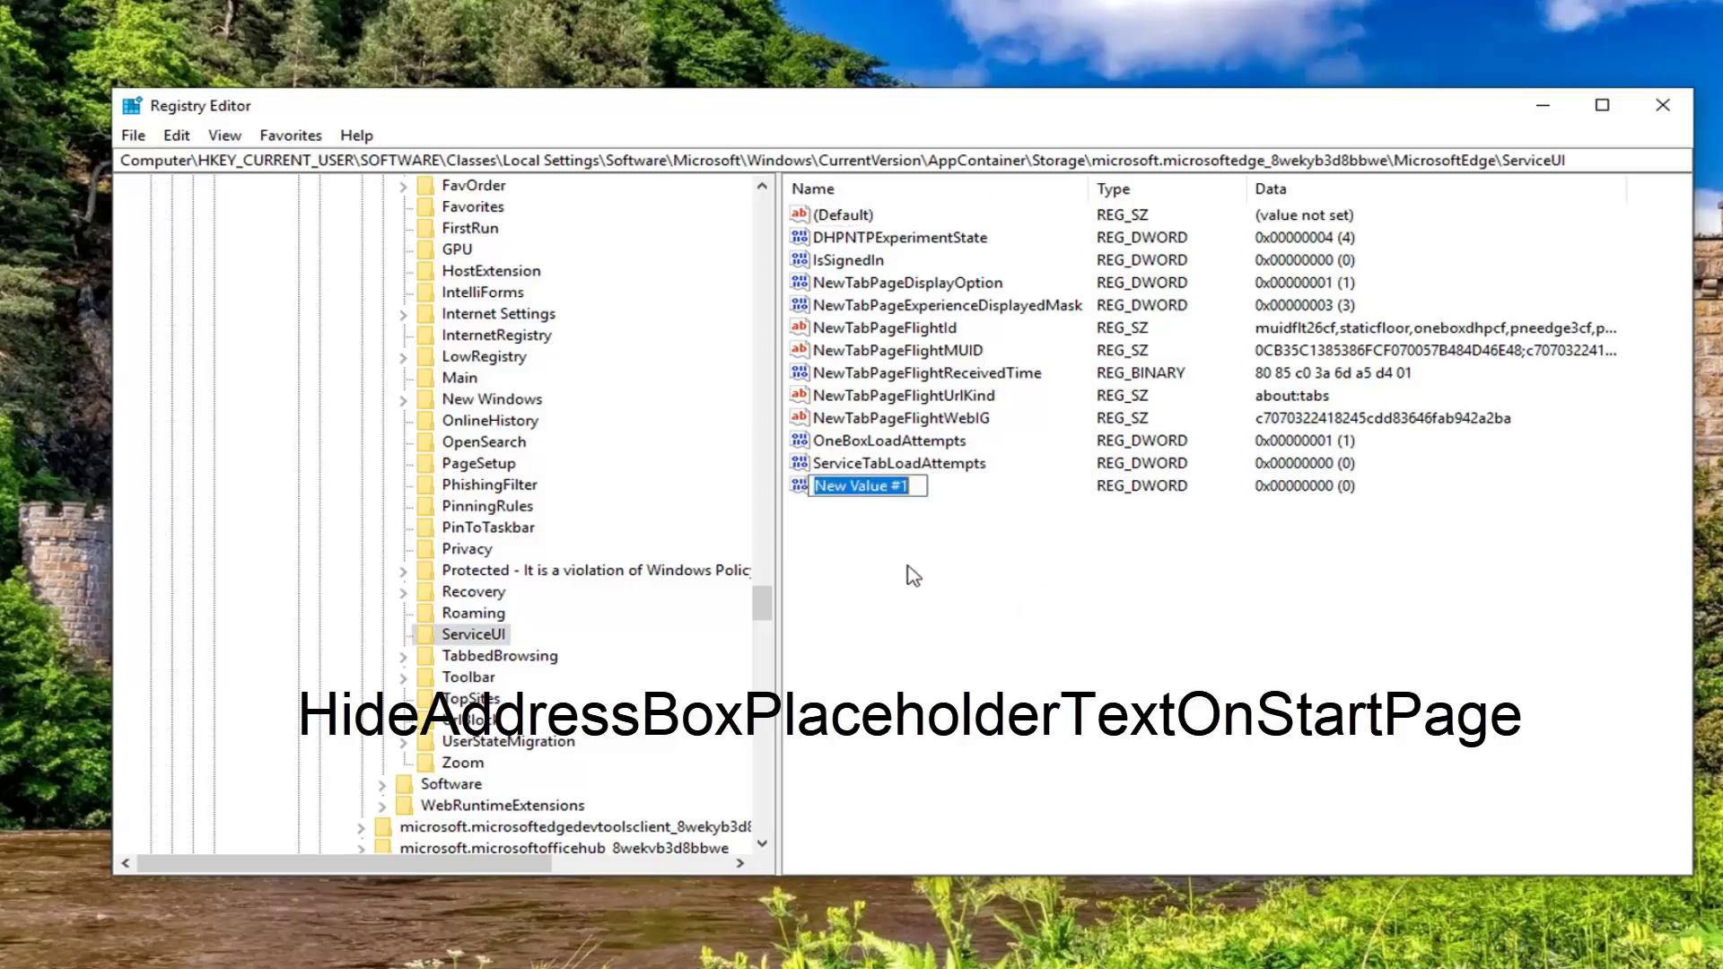
type("HideAddressBoxPlaceholderTextOnStartPage")
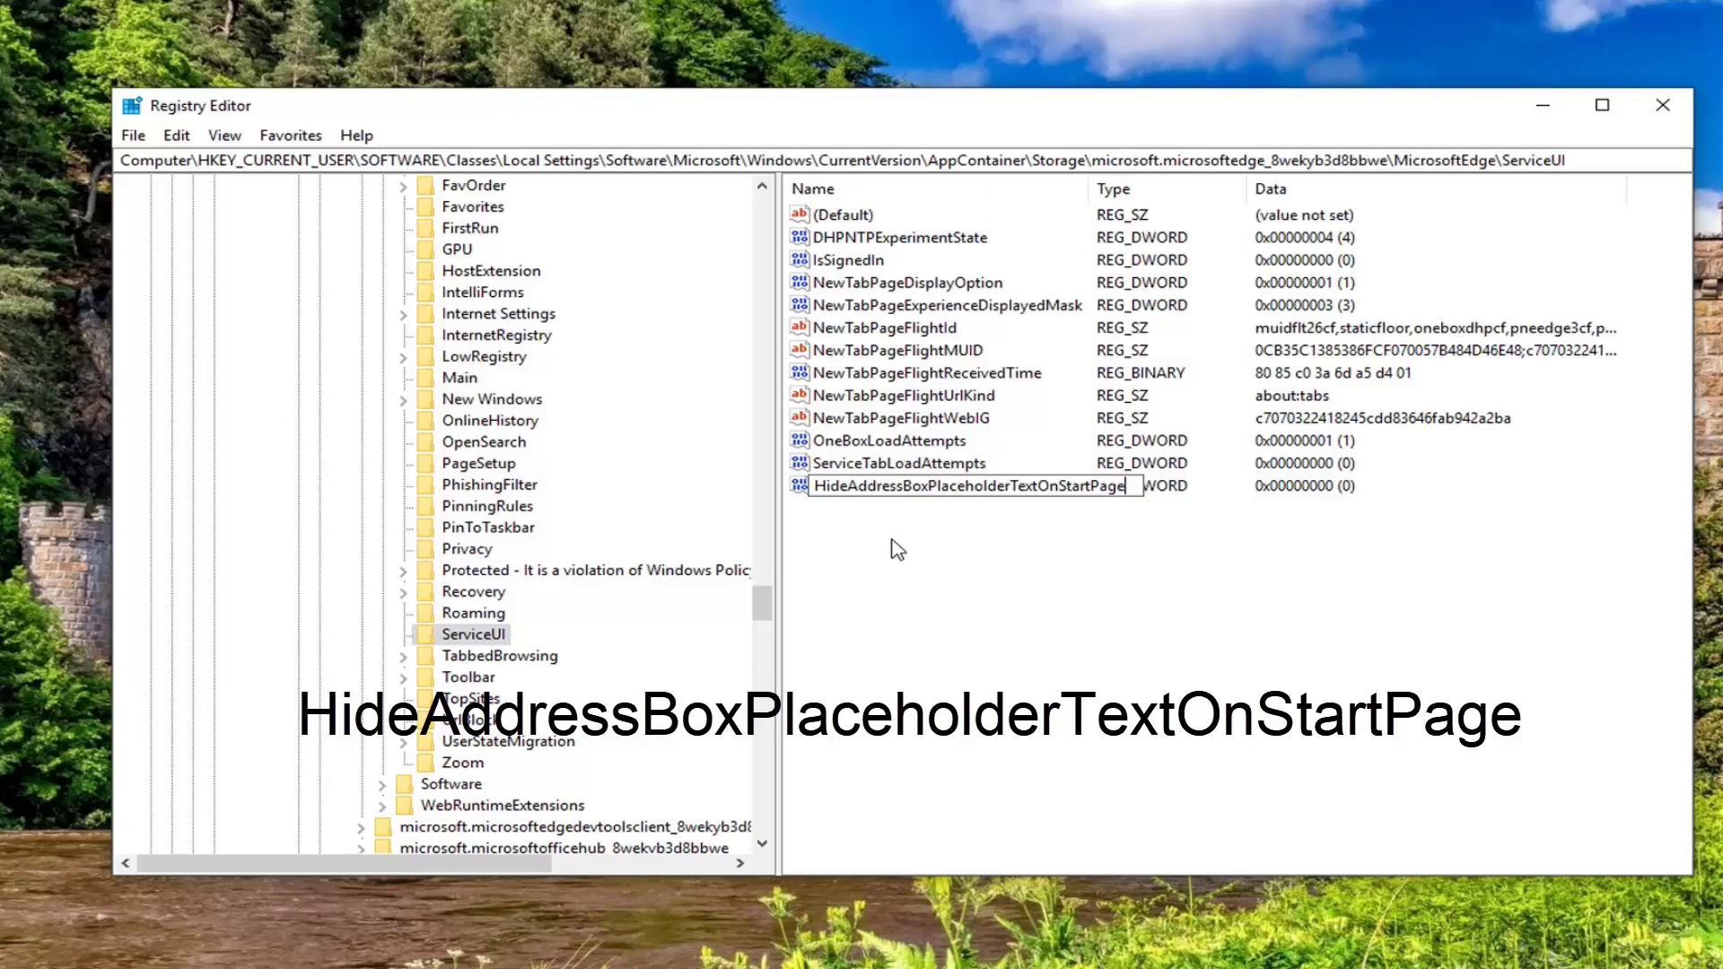
key("Return")
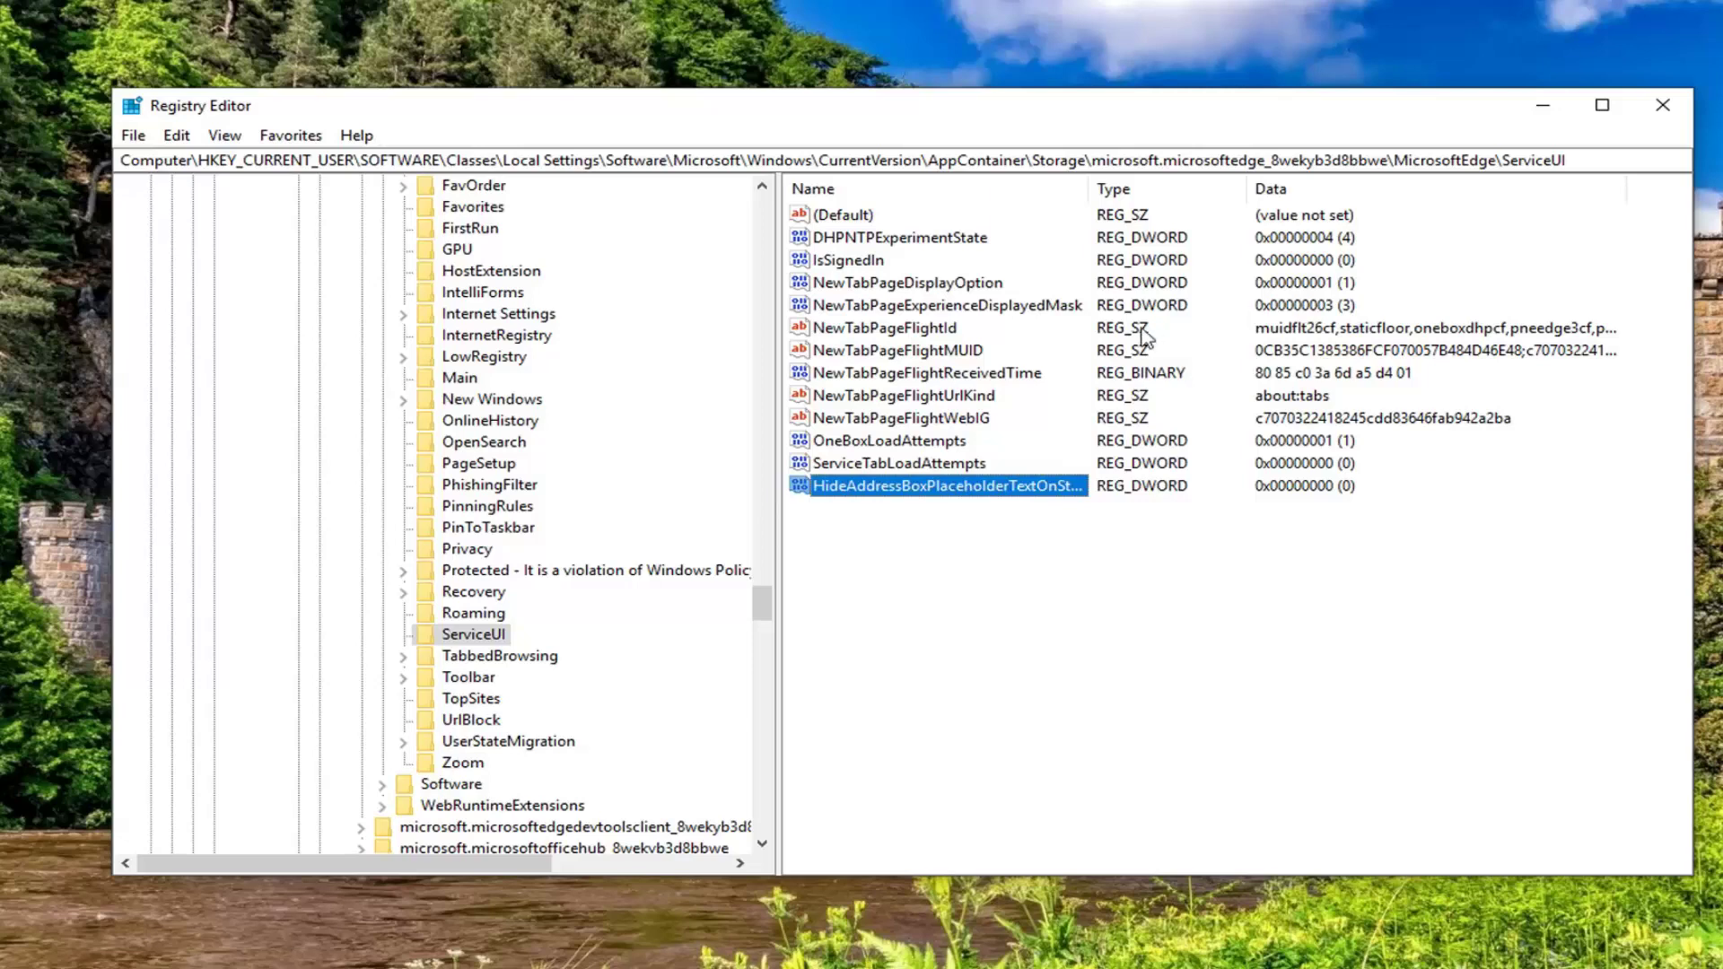
- Change HideAddressBoxPlaceholderTextOnStartPage's value data from 0 to 1
double_click(872, 489)
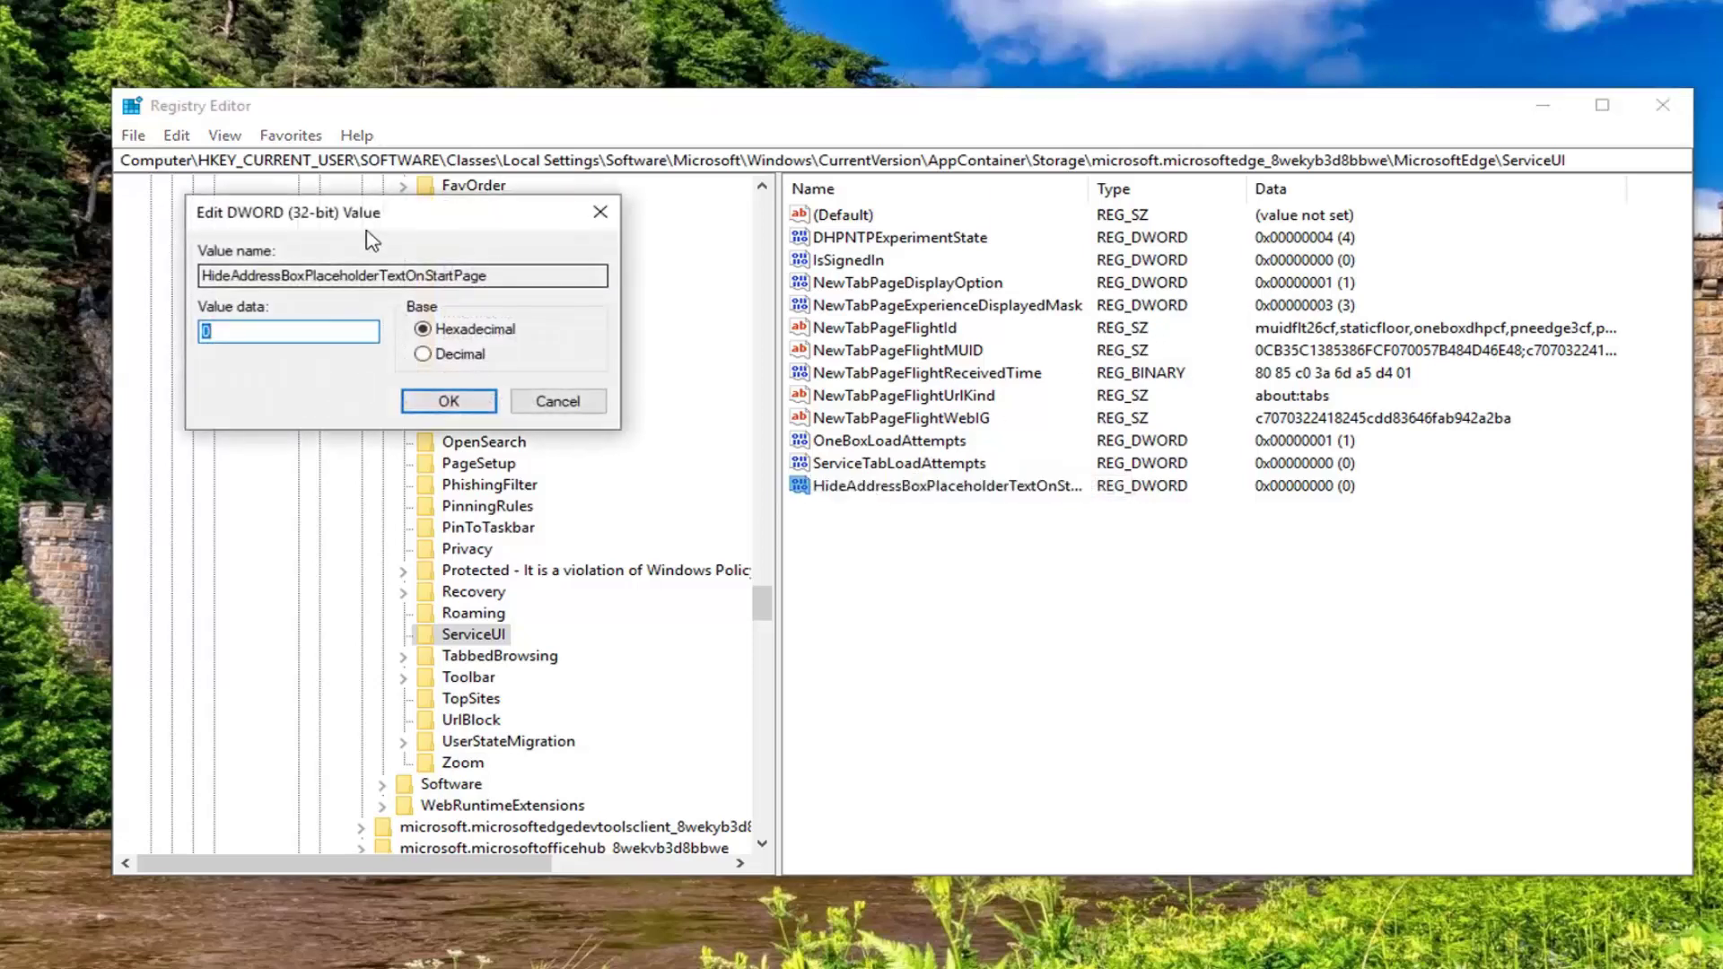
left_click_drag(376, 223, 1230, 308)
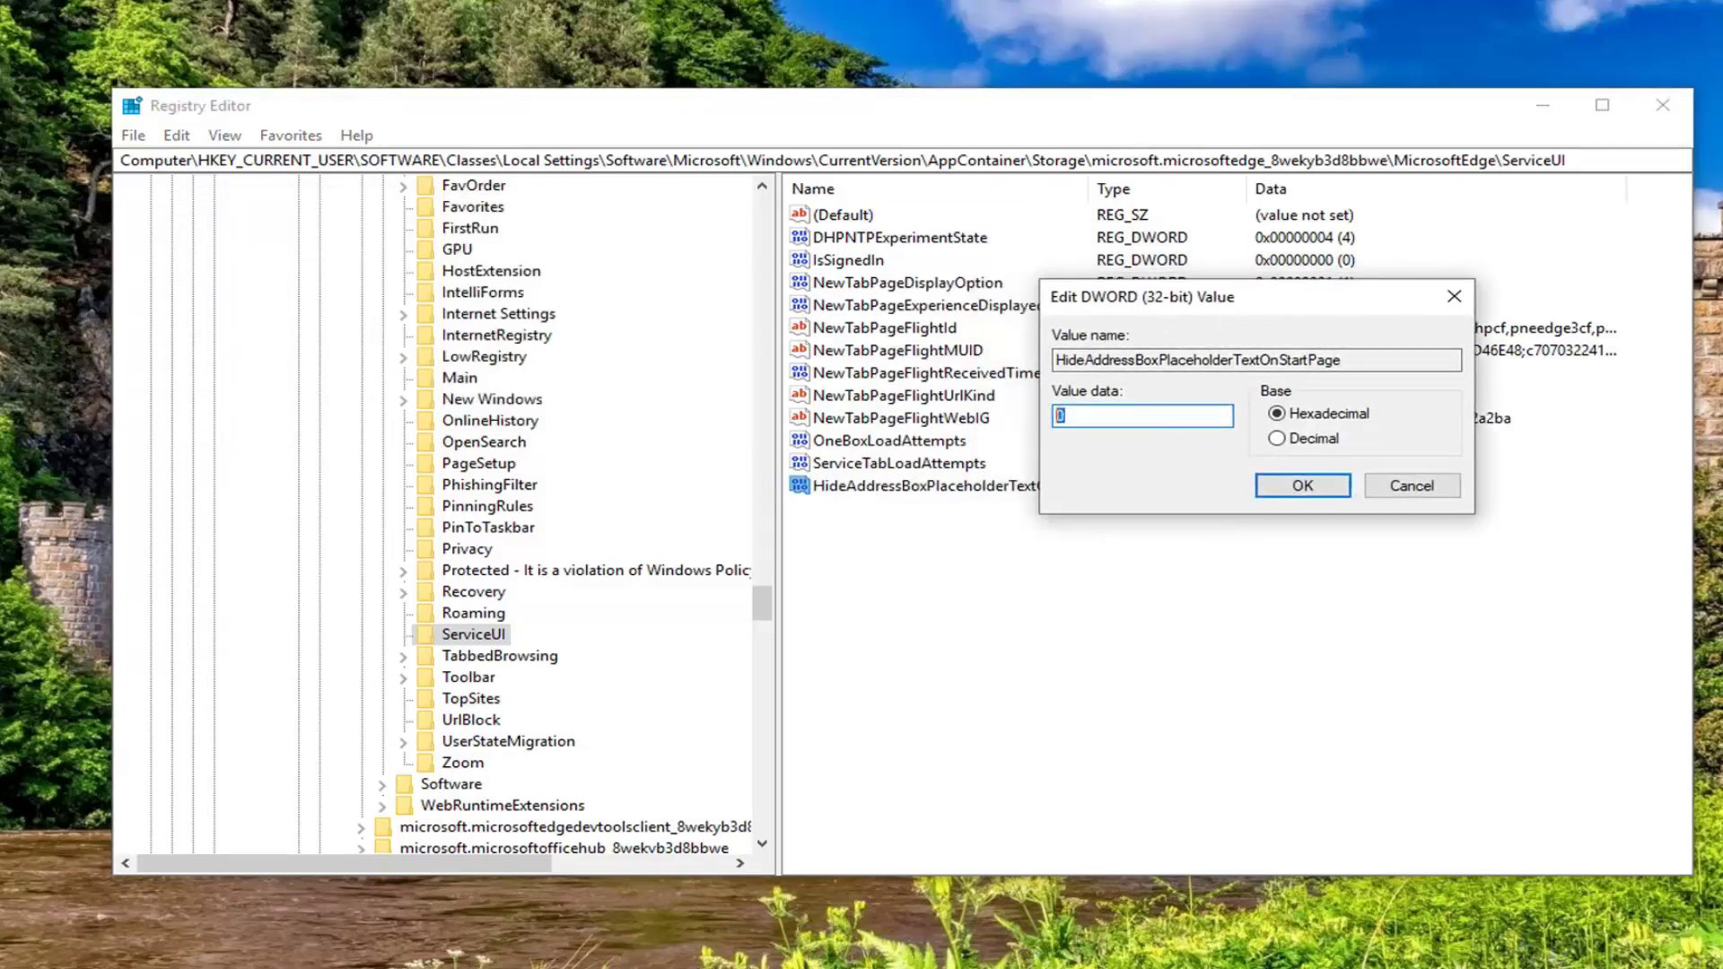
key("BackSpace")
type("1")
left_click(1303, 486)
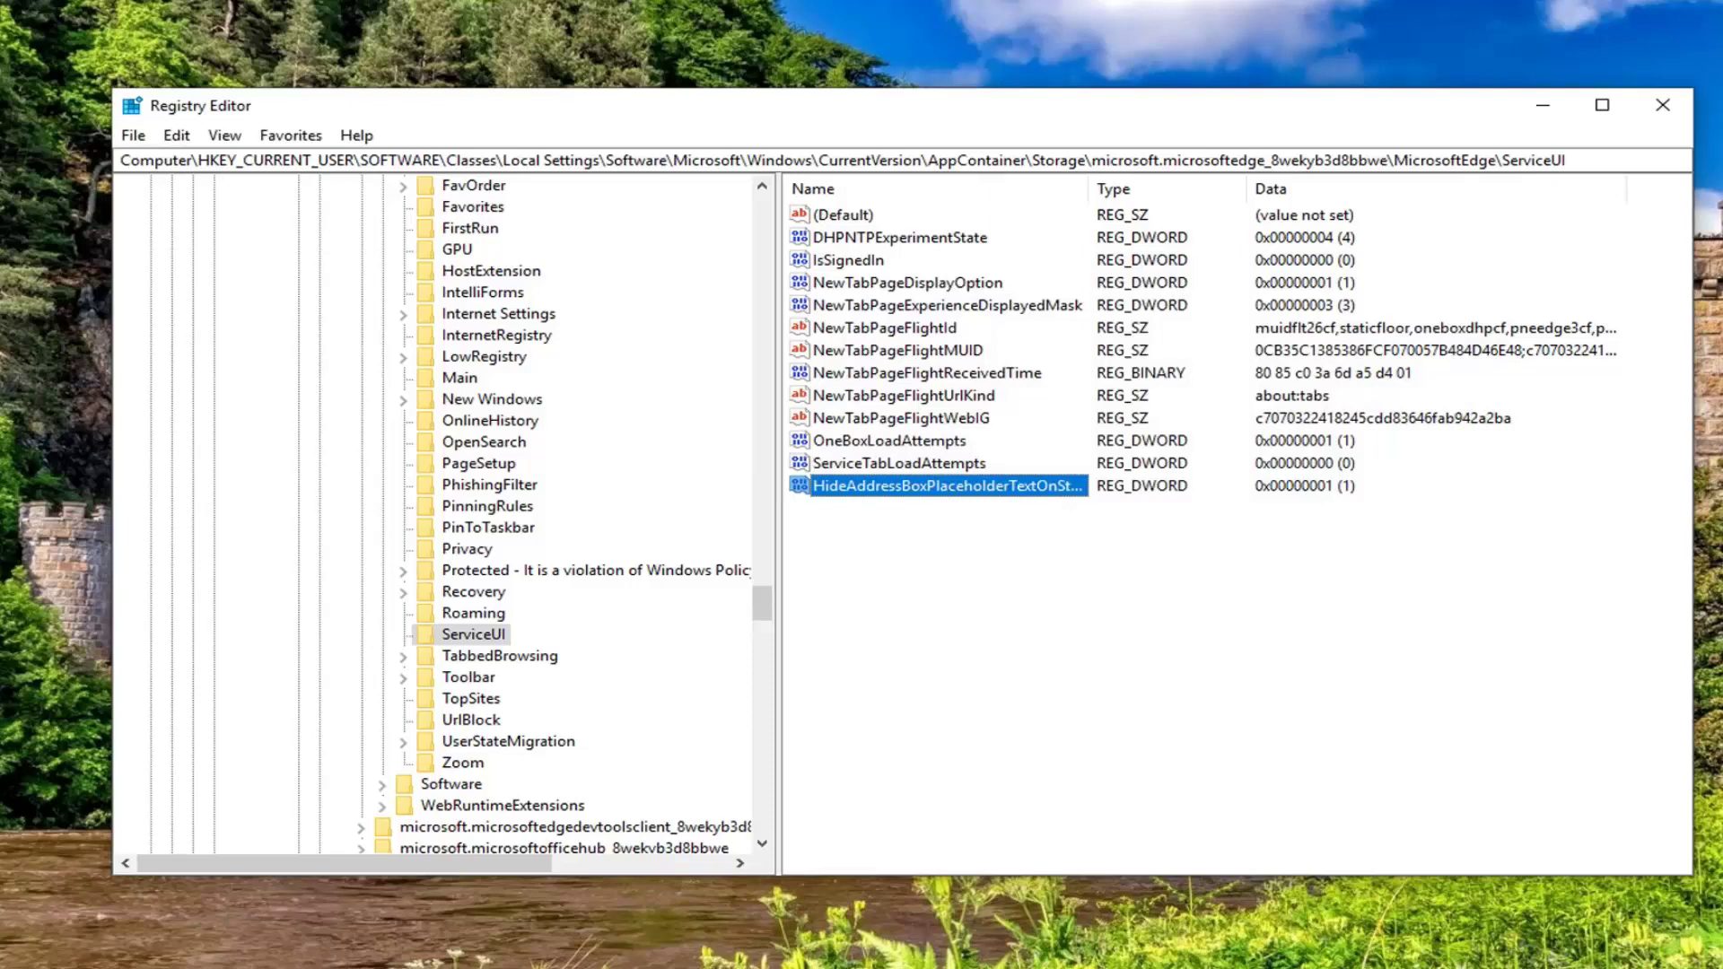
- Add a second DWORD (32-bit) value named HideAddressBoxPlaceholderTextOnNewTabPage to ServiceUI
left_click(863, 530)
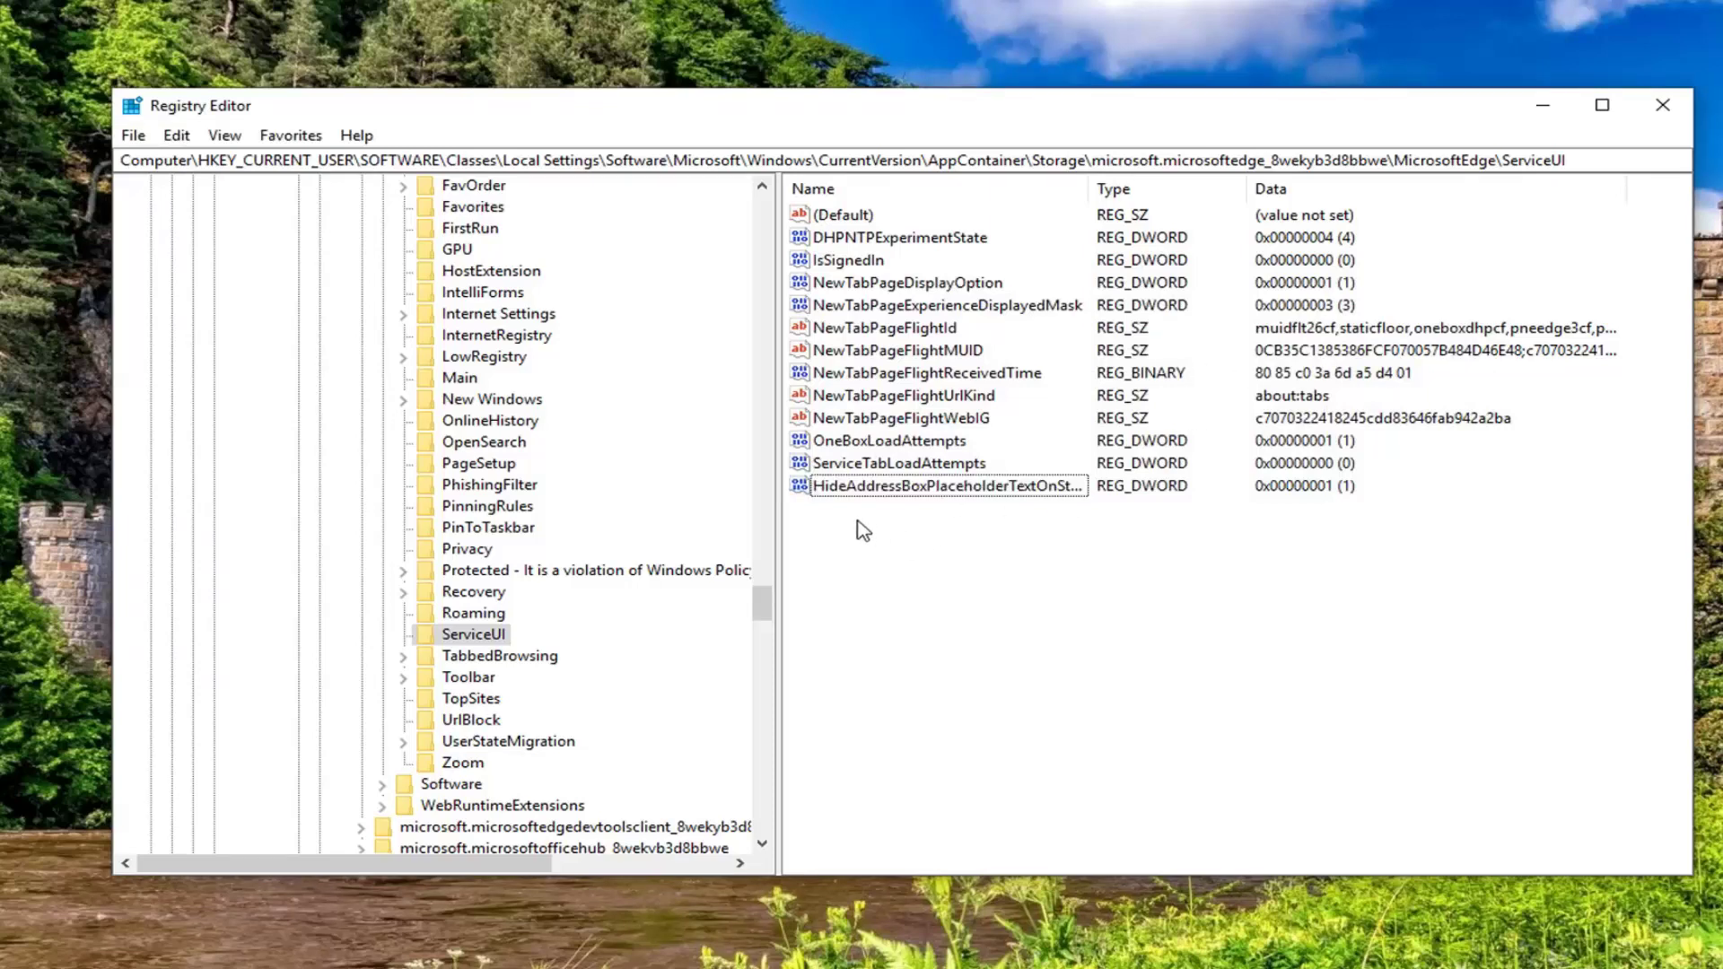
right_click(857, 522)
mouse_move(916, 535)
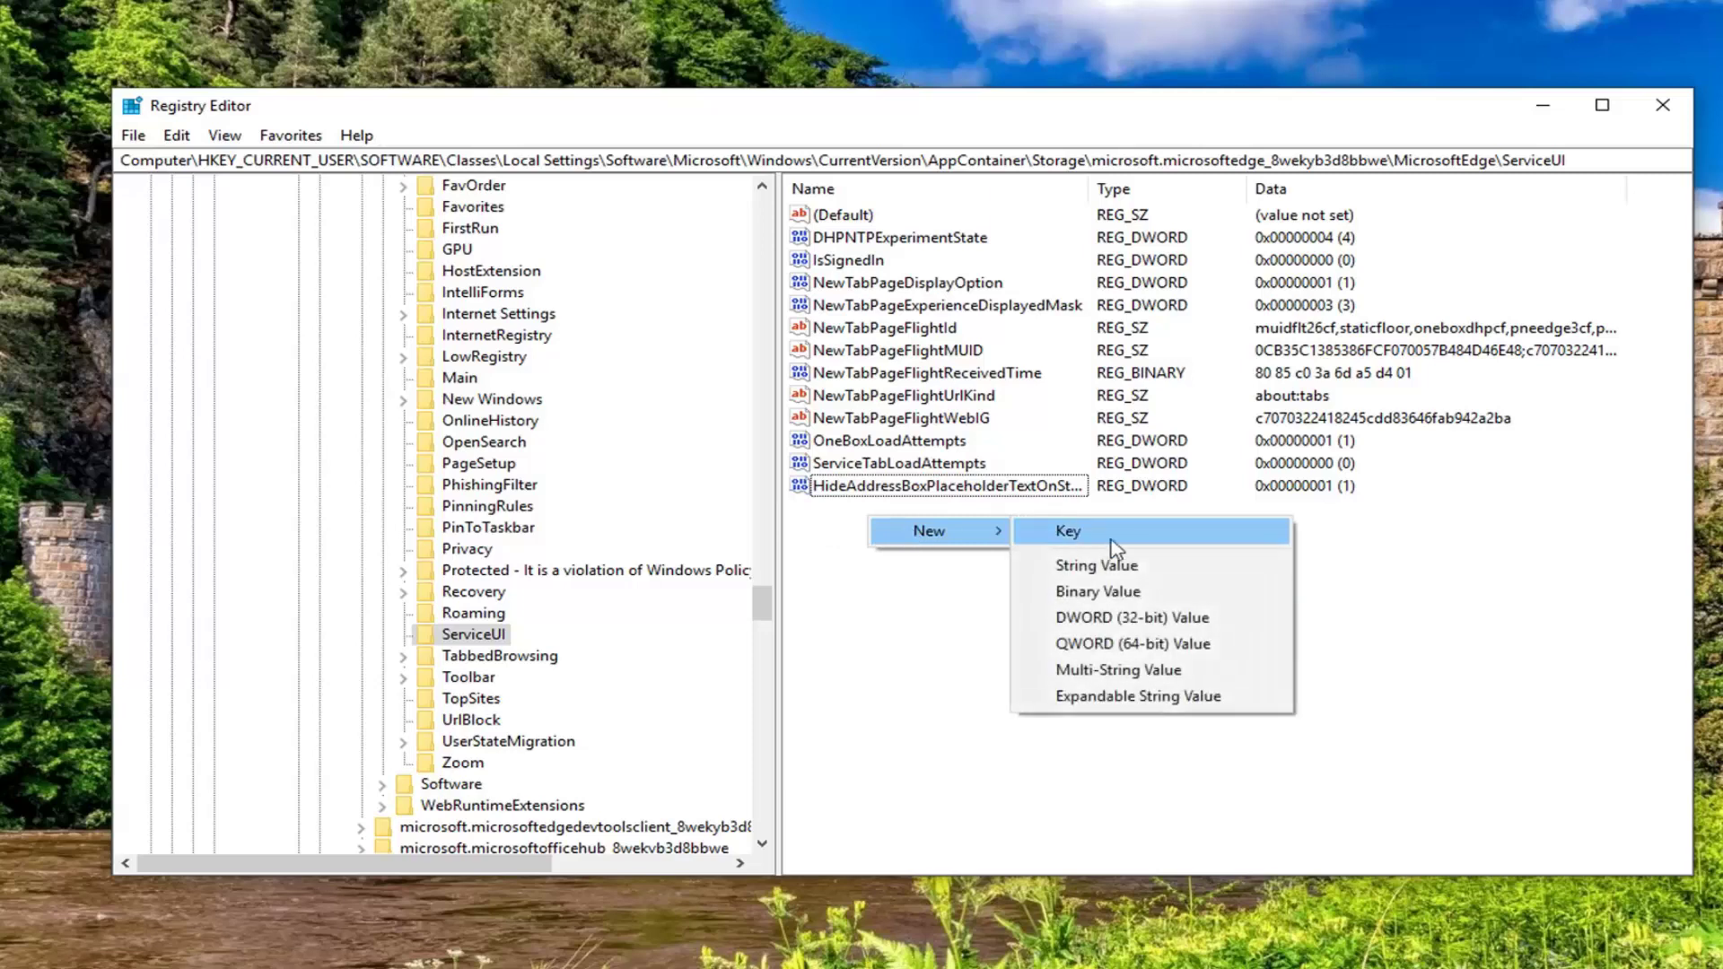
left_click(1111, 617)
type("HideAddressBoxPlaceholderTextOnNewTabPage")
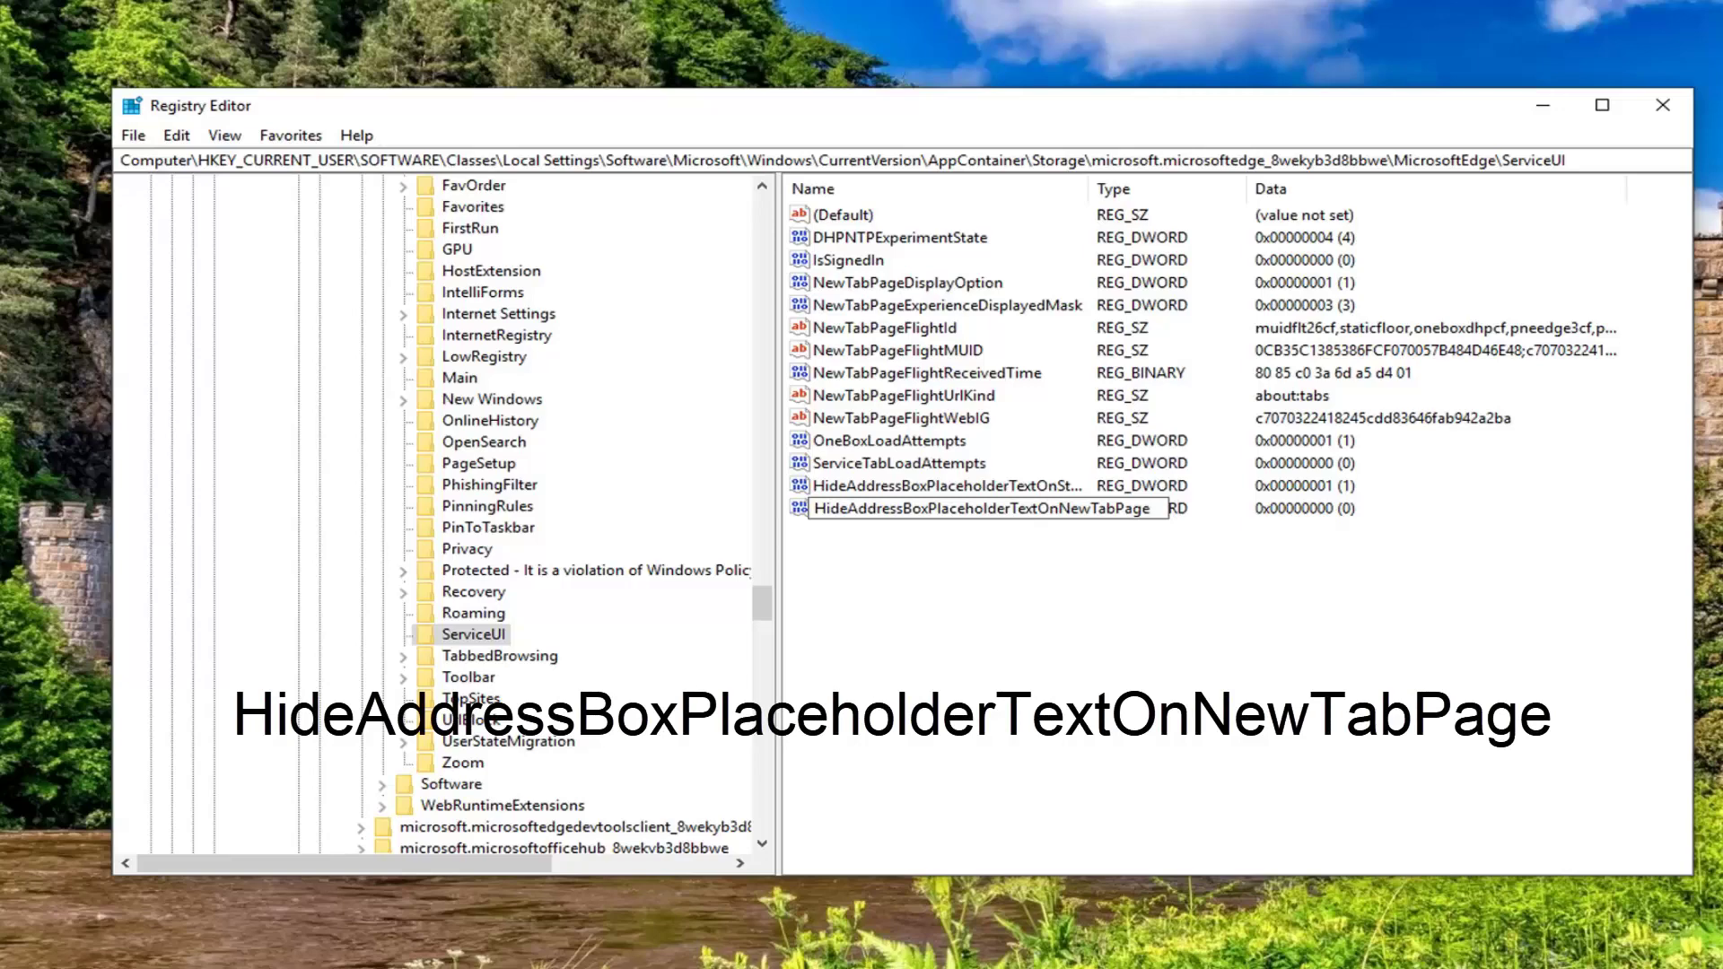
key("Return")
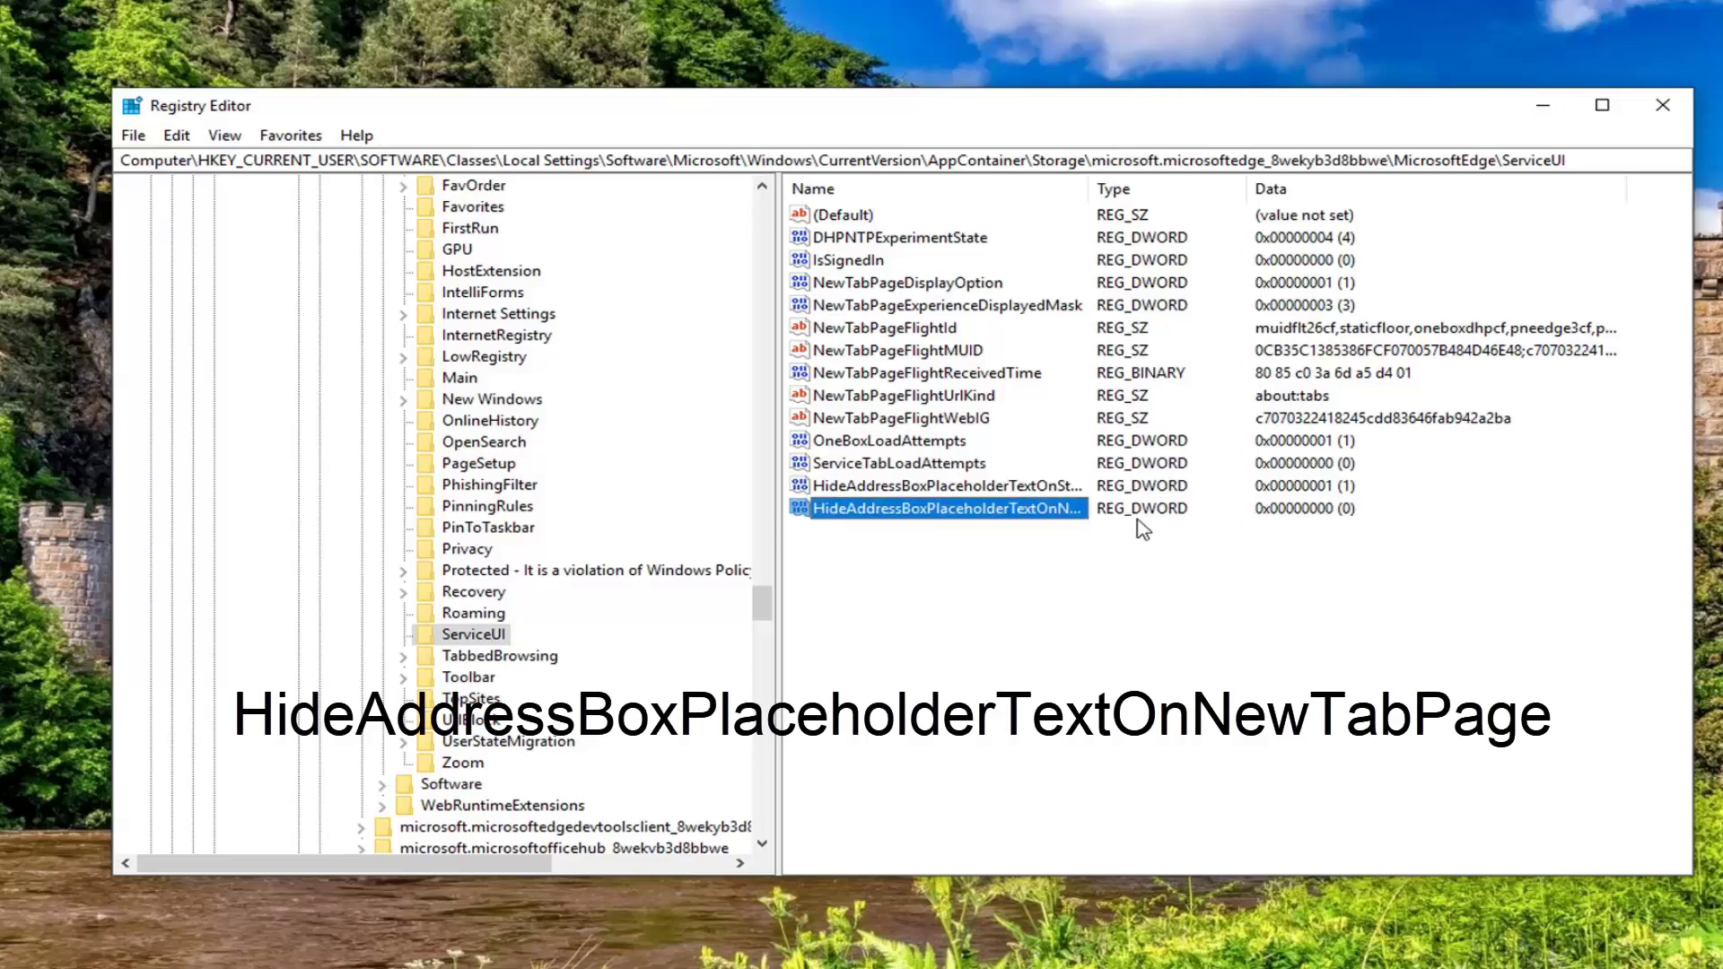
- Set HideAddressBoxPlaceholderTextOnNewTabPage's value data to 1
double_click(998, 512)
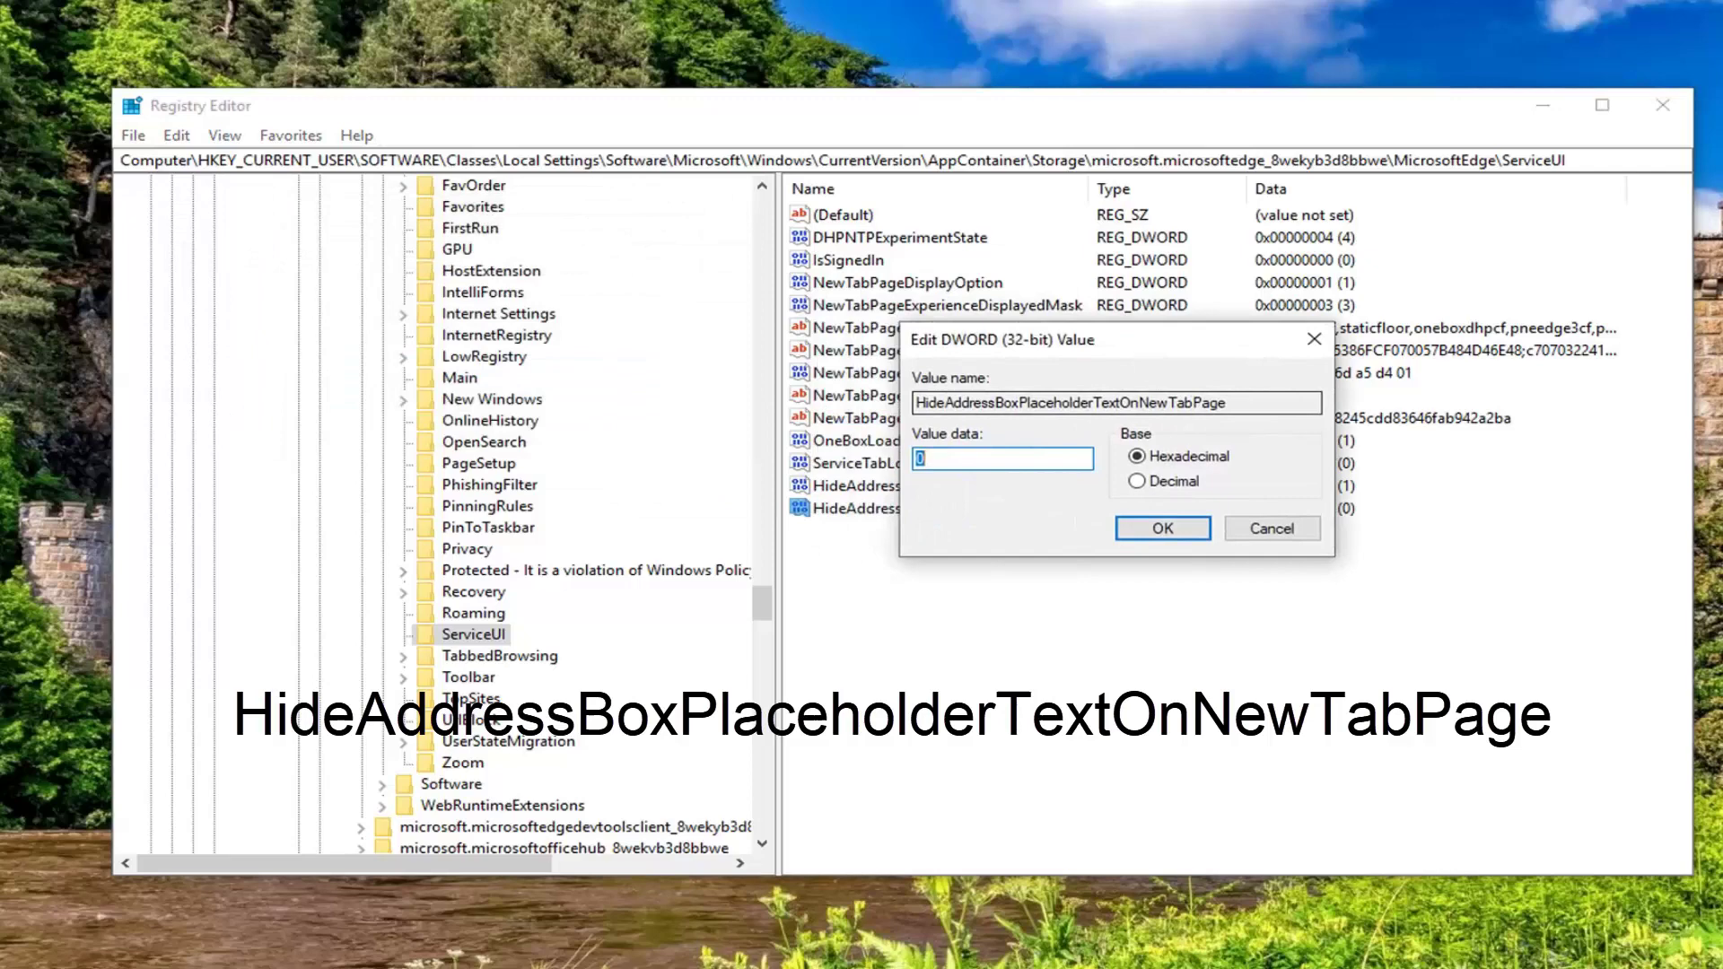
type("1")
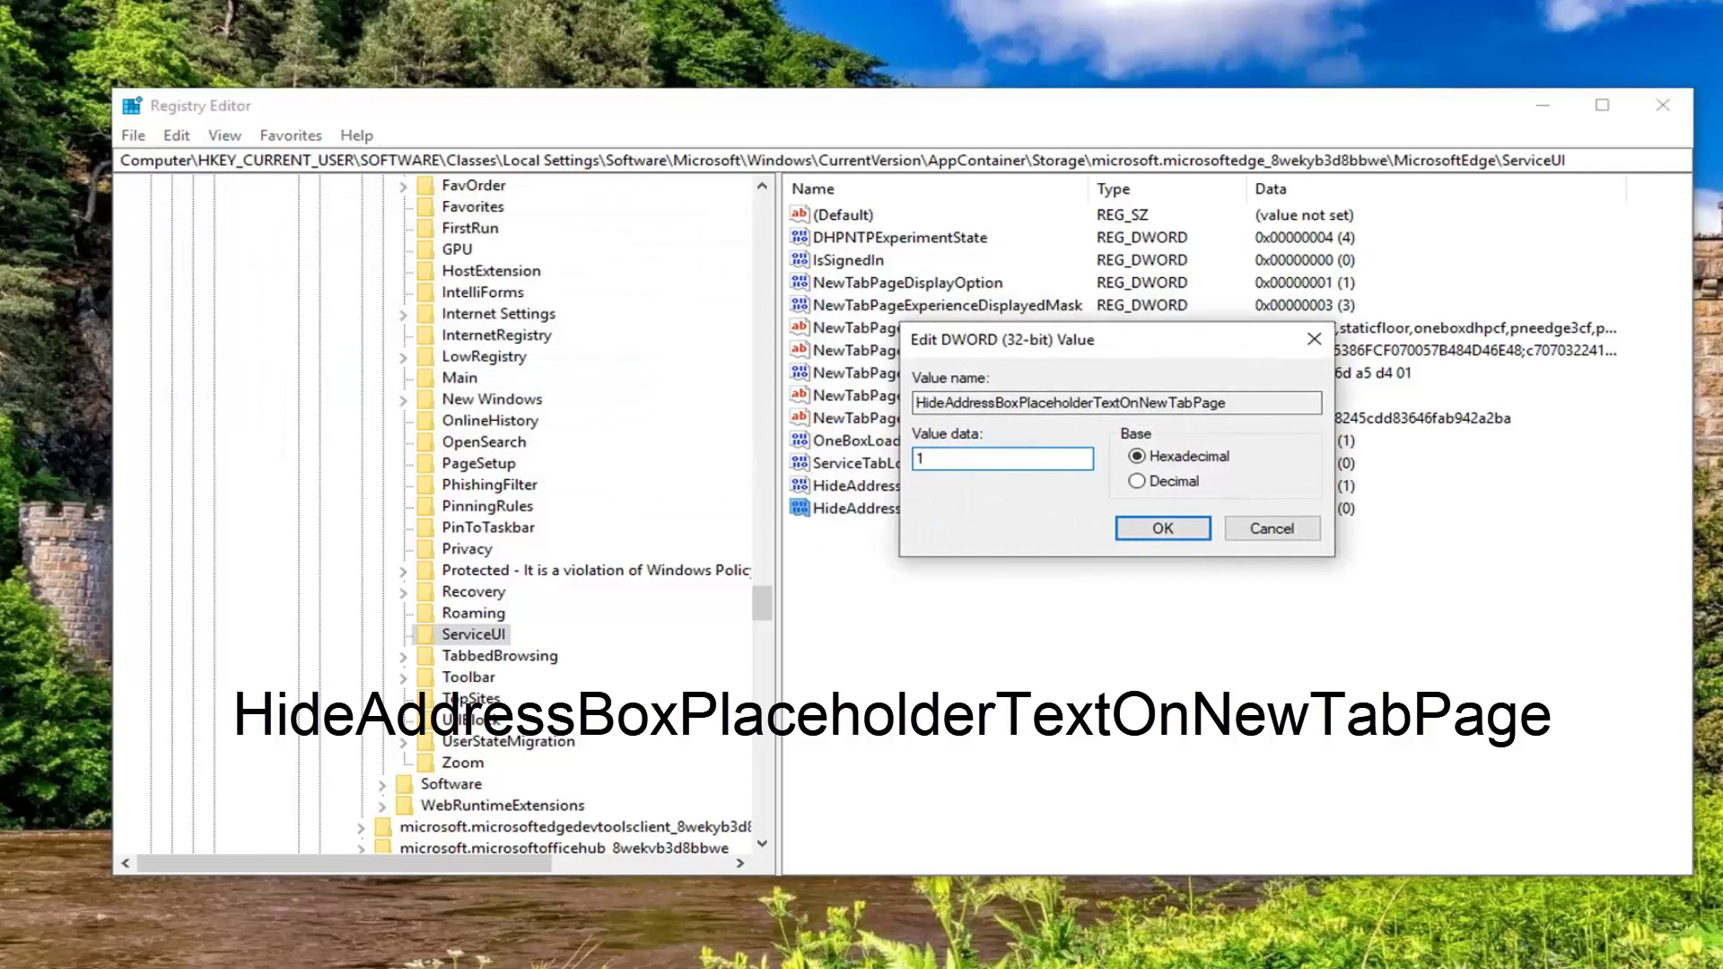
left_click(1164, 528)
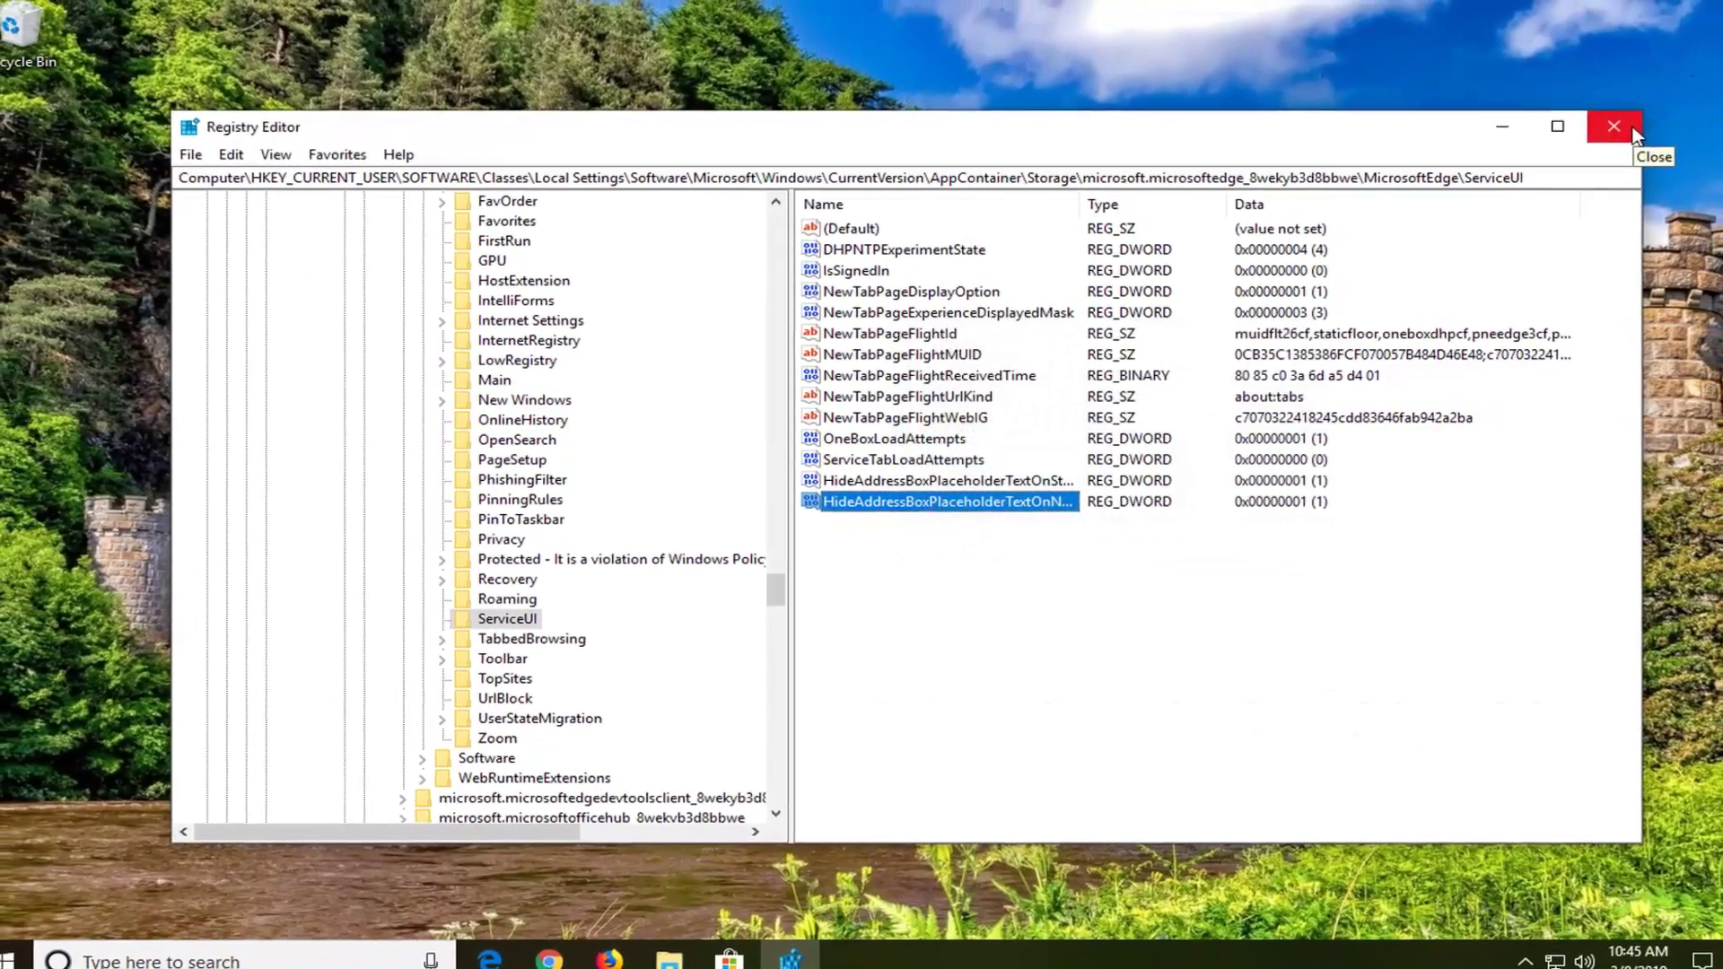
- Close the Registry Editor window
left_click(1651, 124)
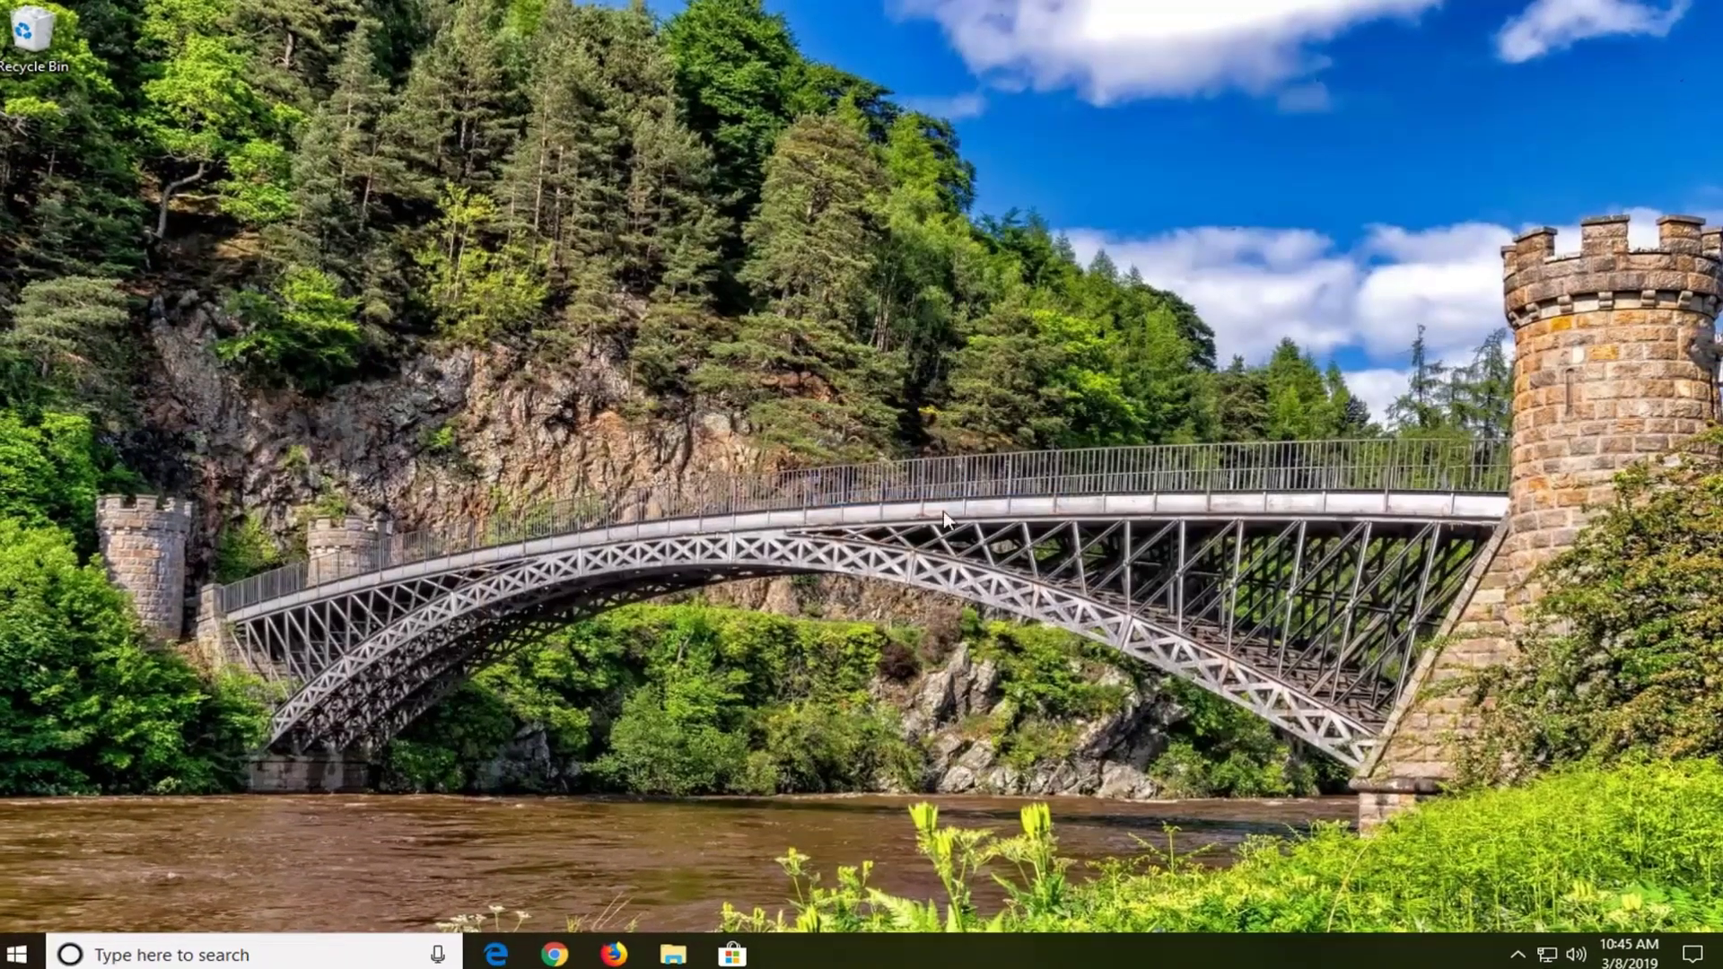